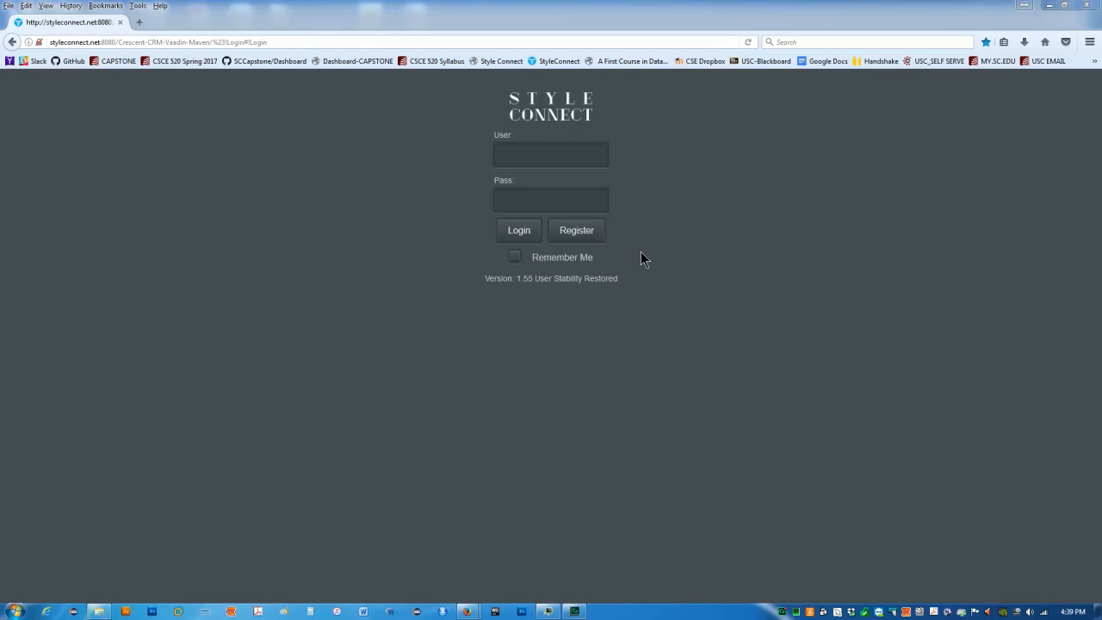
Log in to the CRM with the saved user account.
click(539, 154)
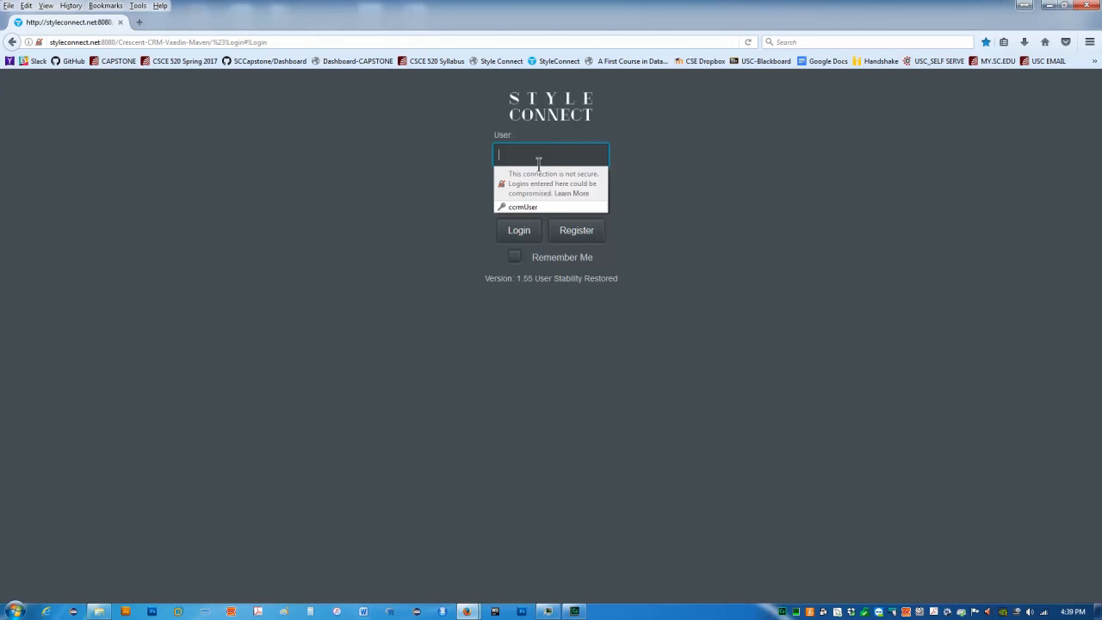
click(539, 208)
click(527, 232)
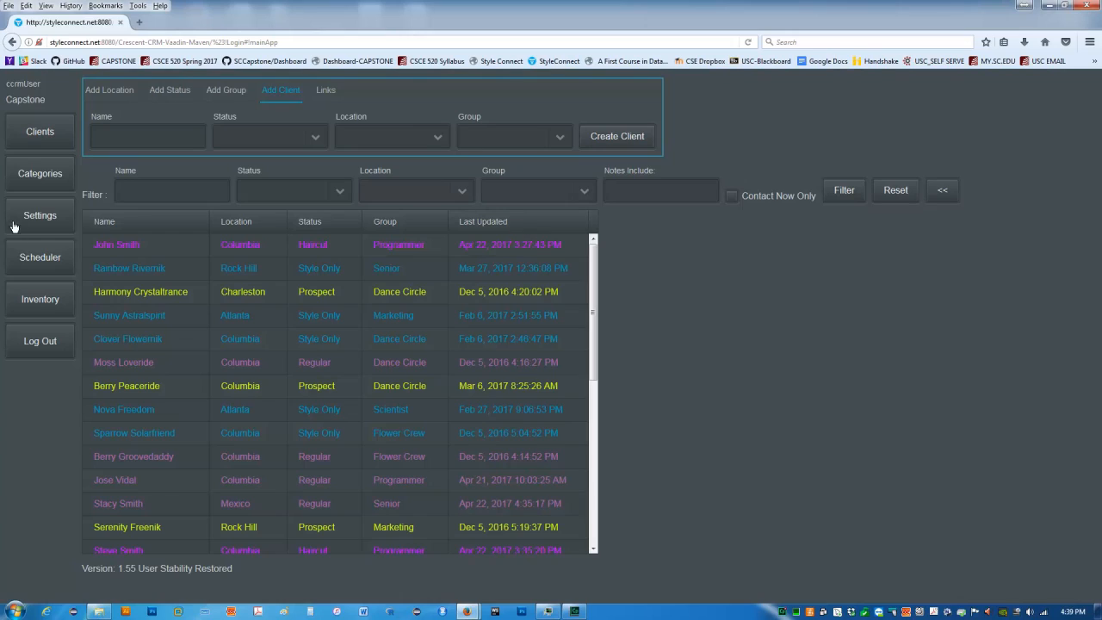
Browse the client list and view the details and notes of several existing clients.
click(28, 145)
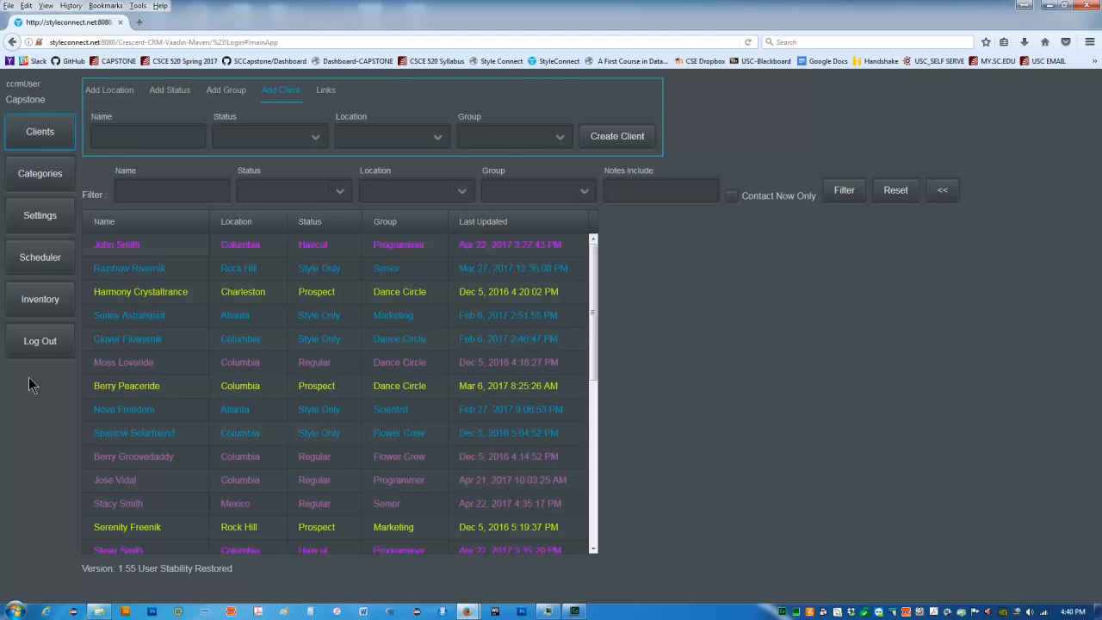
click(182, 252)
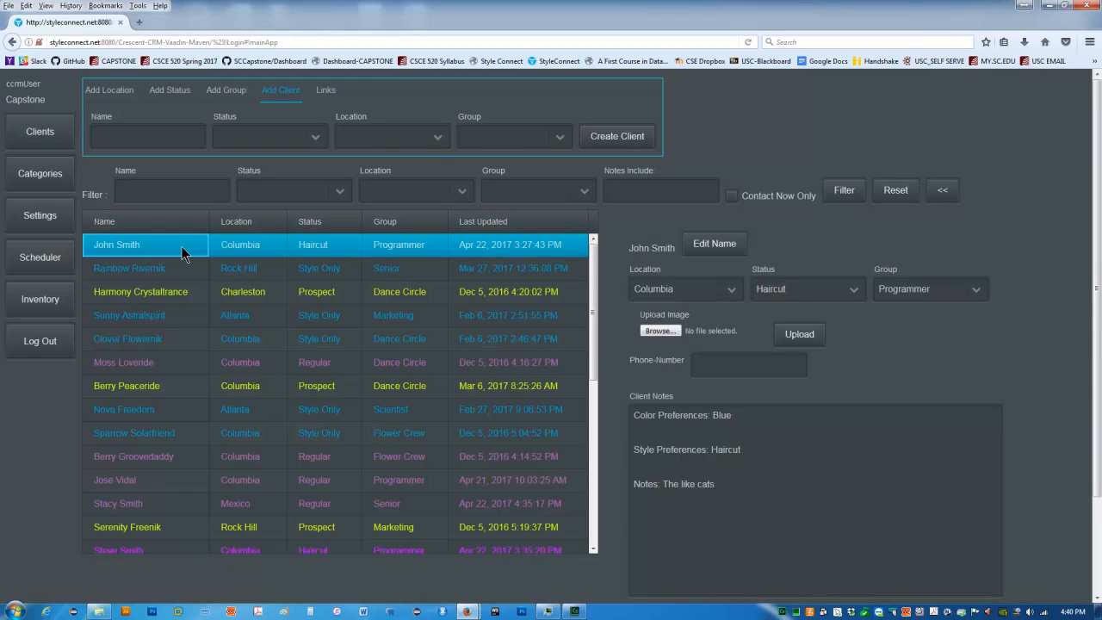
click(189, 270)
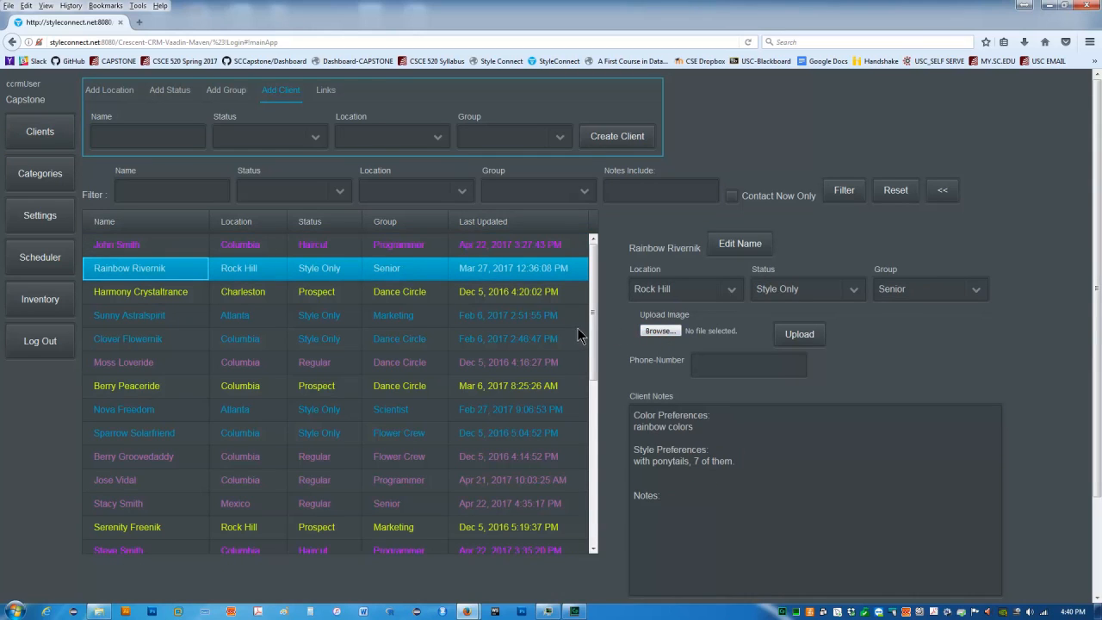
drag(592, 325, 592, 386)
click(430, 338)
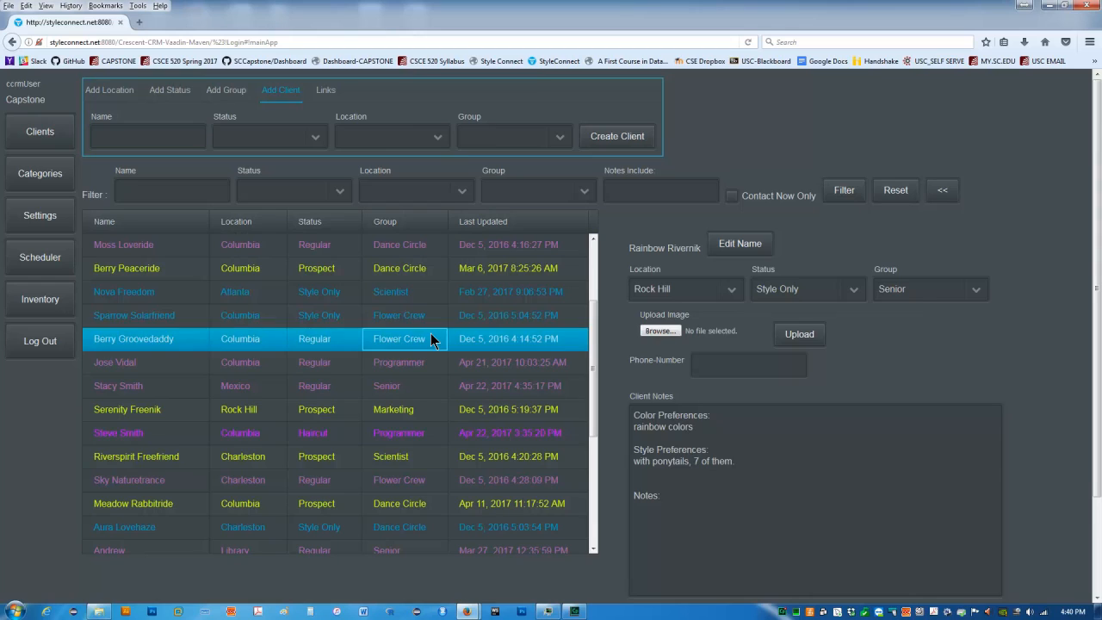
click(389, 301)
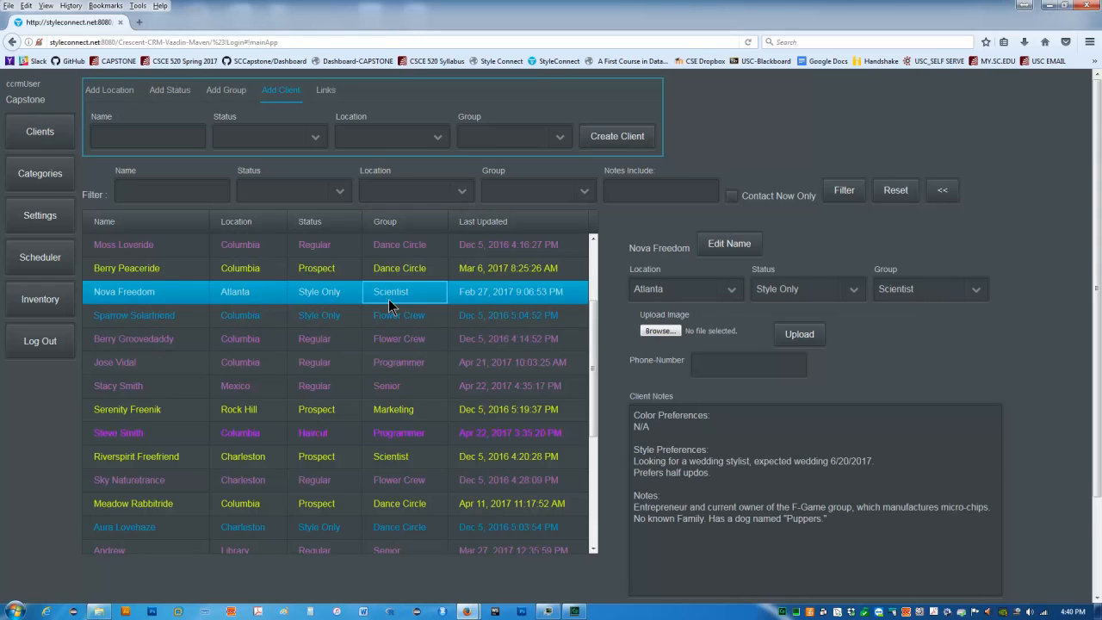
scroll(389, 305, up, 3)
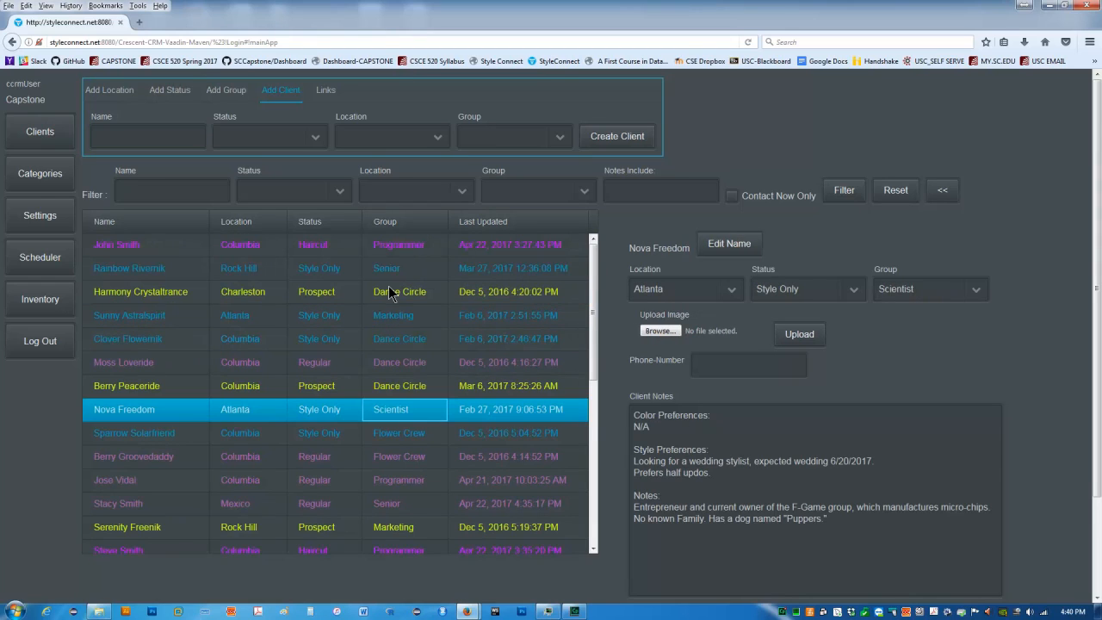
Create a client with the client's full name, status Regular, location Columbia and group Musician.
click(173, 135)
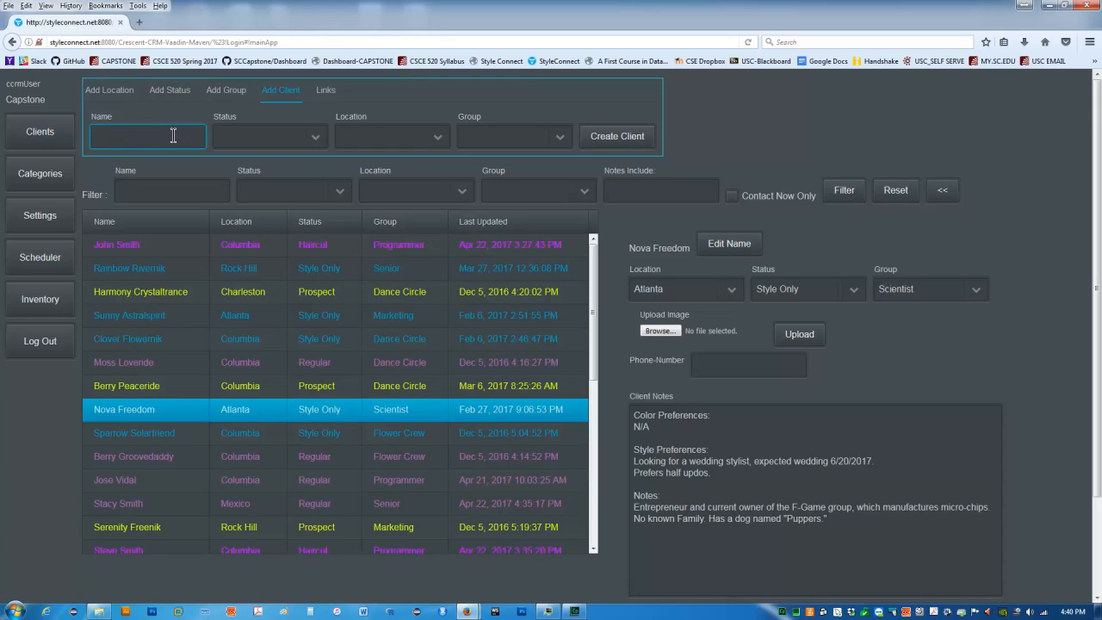
text(Ji)
text(John)
key(BackSpace)
text(n Jones)
click(315, 138)
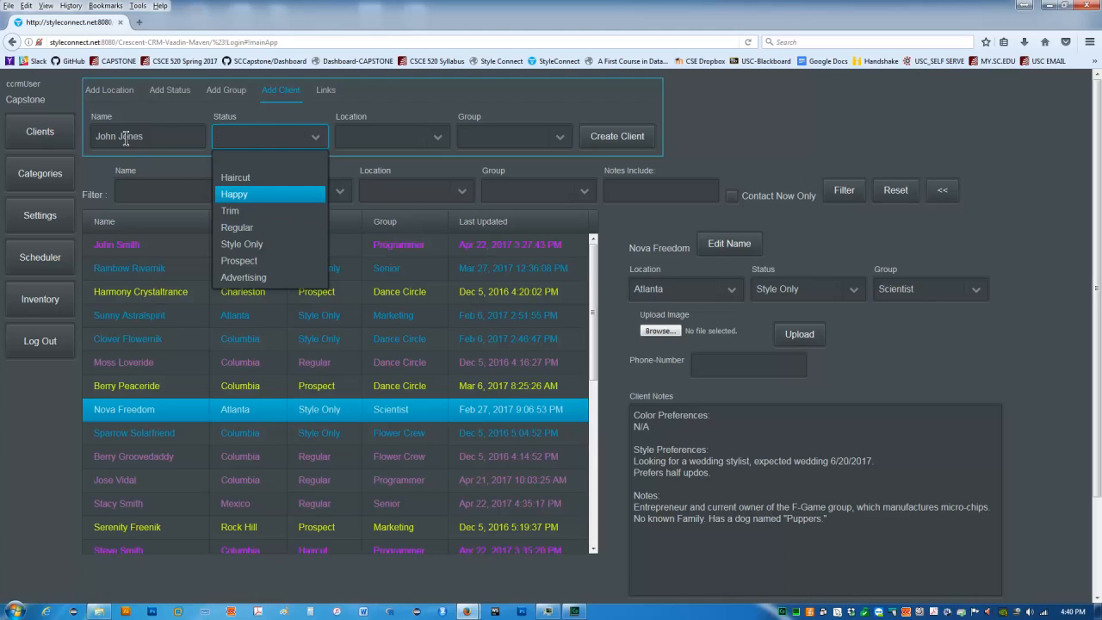
click(258, 228)
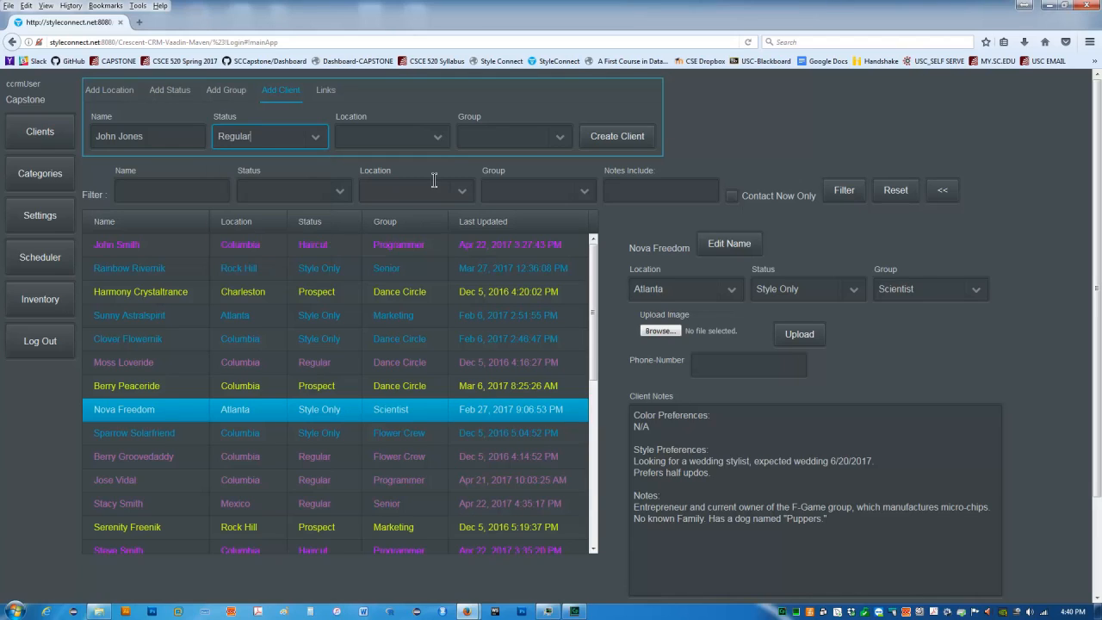
click(438, 148)
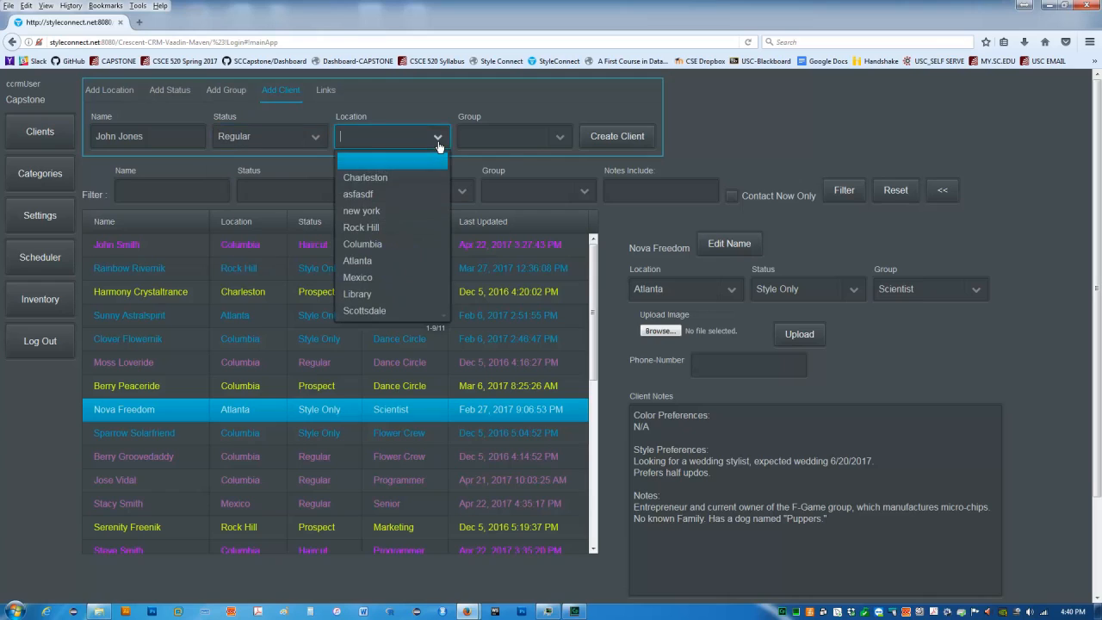
click(409, 247)
click(564, 139)
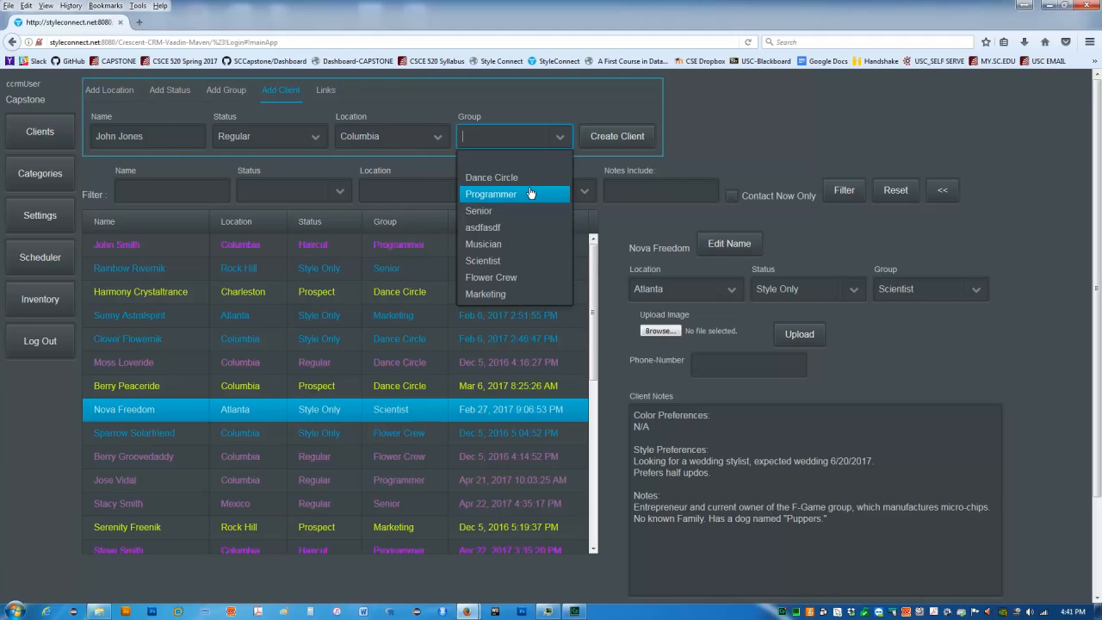
click(516, 246)
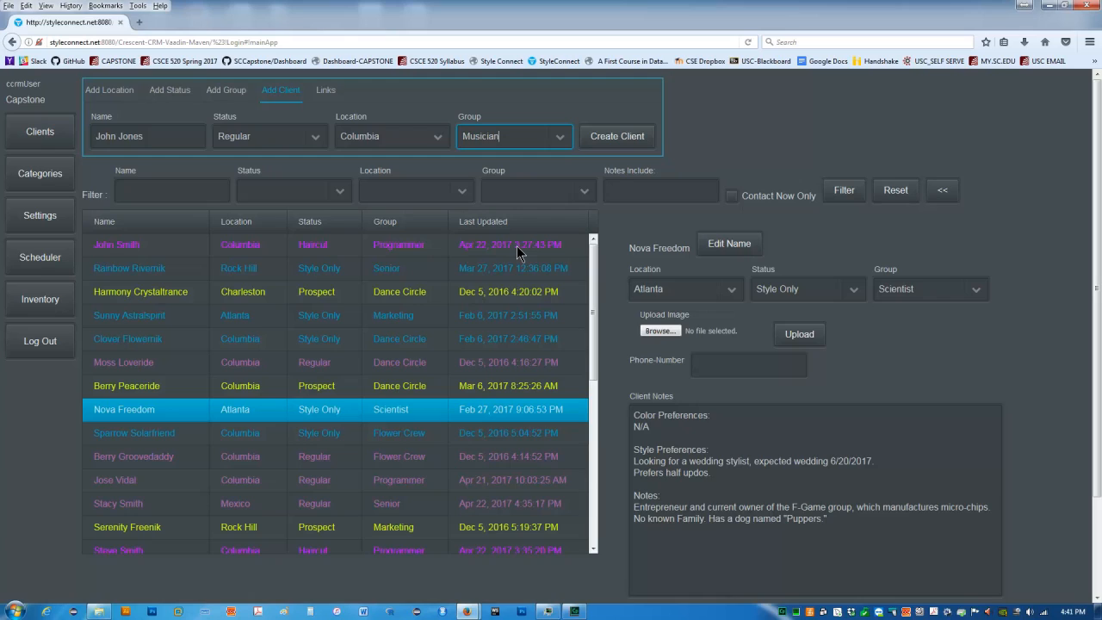
click(605, 140)
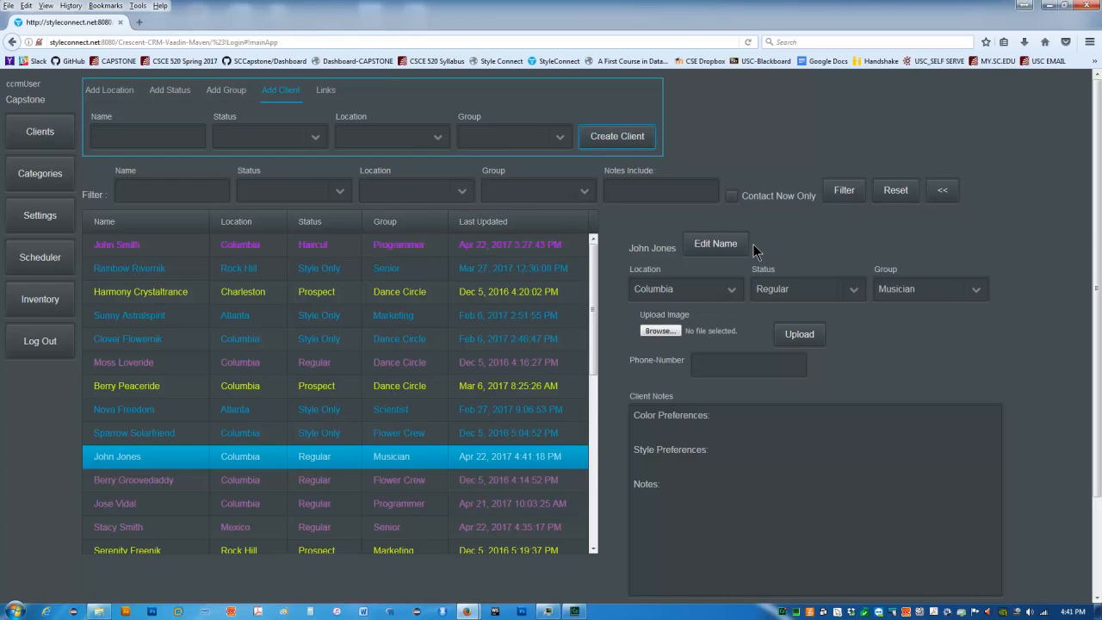
Enter the new client's phone number in the client details.
double_click(639, 247)
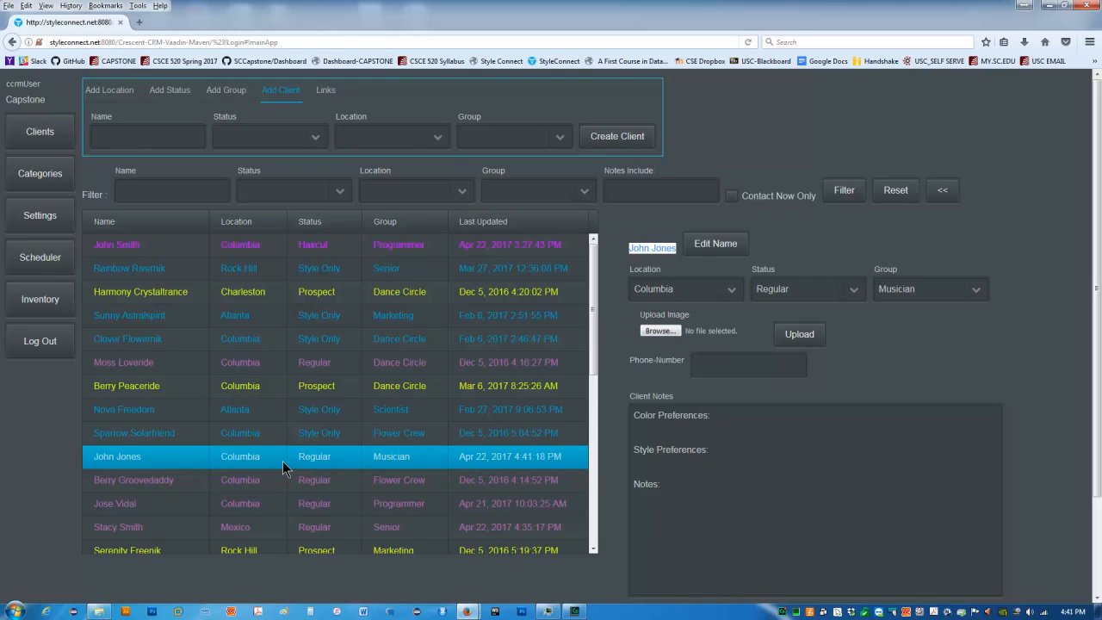
click(742, 363)
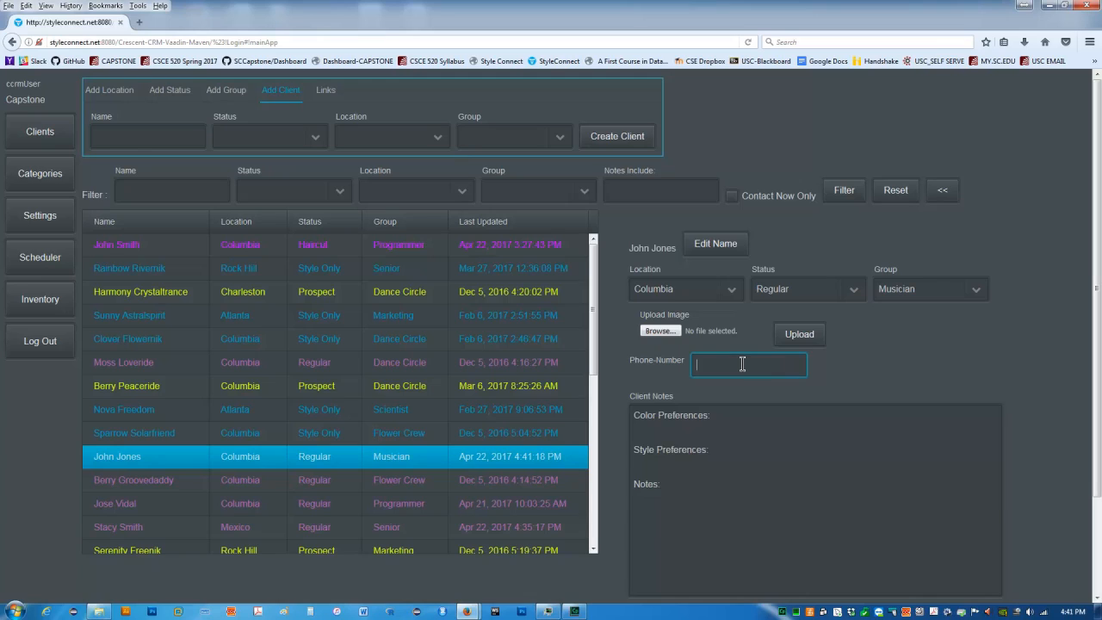
text(5552396)
Fill in the client notes with color preference "Purple", style preference "Short hair" and note "likes cats", and update the record.
scroll(745, 411, down, 3)
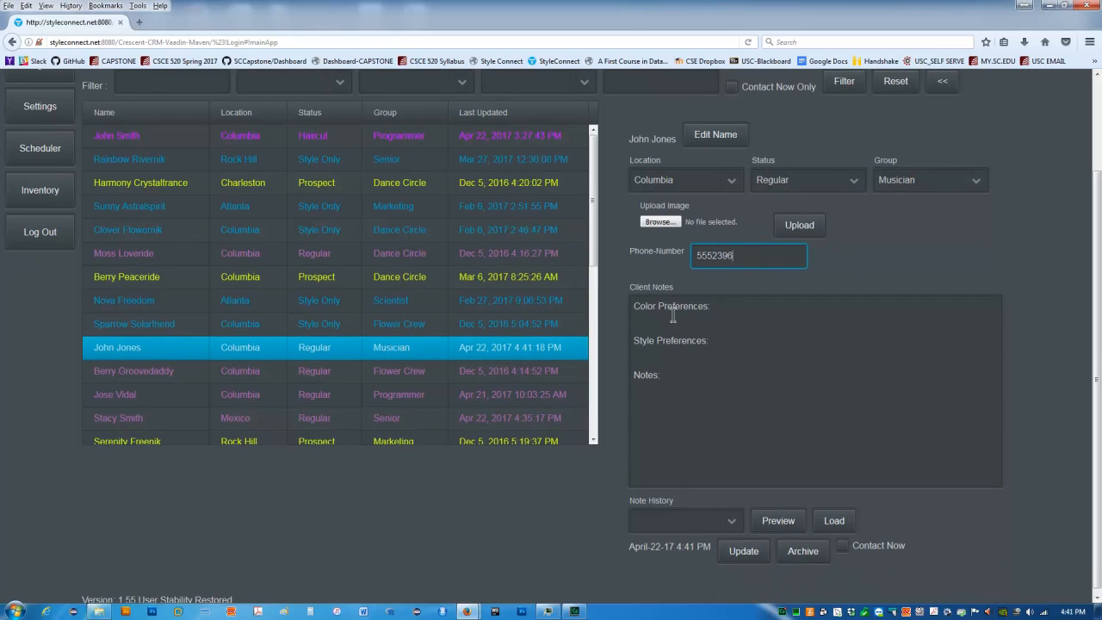
click(729, 312)
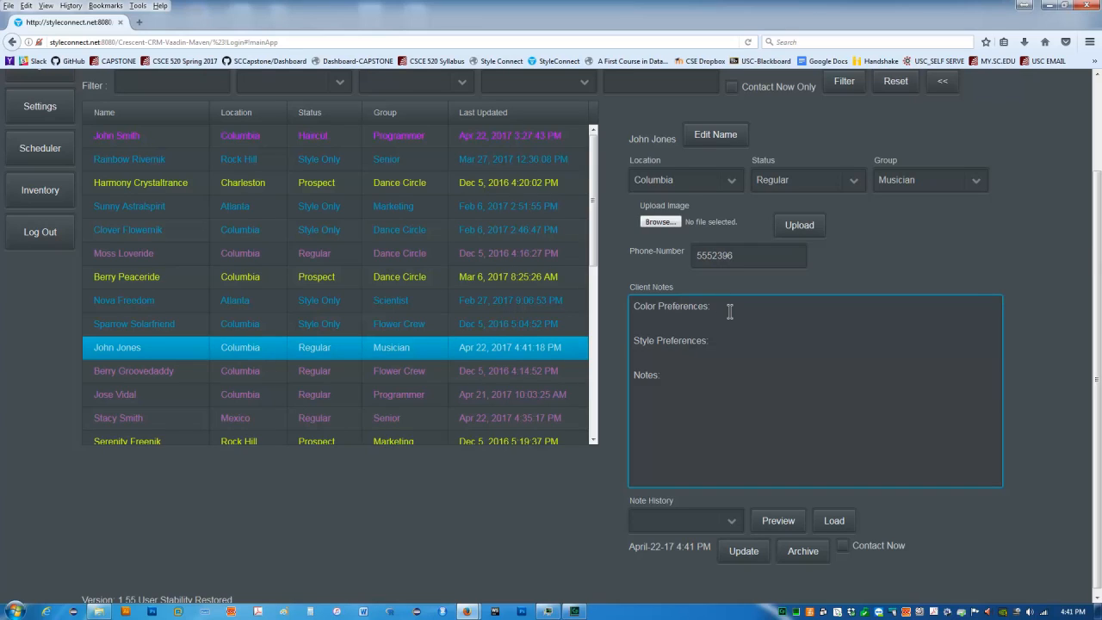
text(Purple)
text(Shor)
text(t hair)
text(likes c)
text(ats)
click(742, 555)
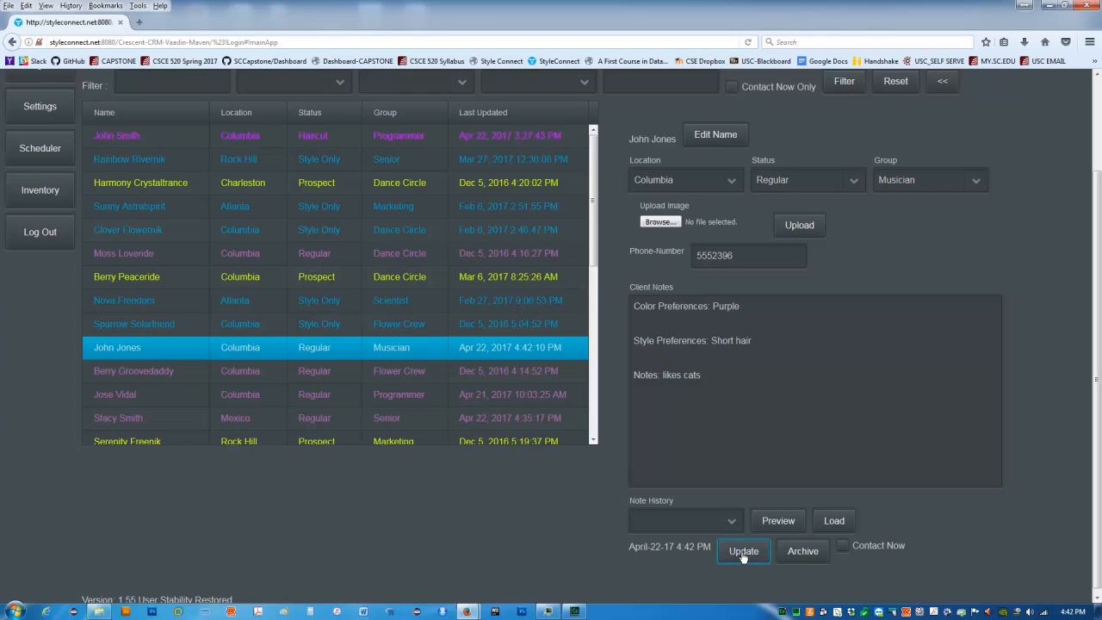
Collapse and reopen the client filter, and look over its Name, Status, Location and Group fields.
scroll(733, 450, up, 3)
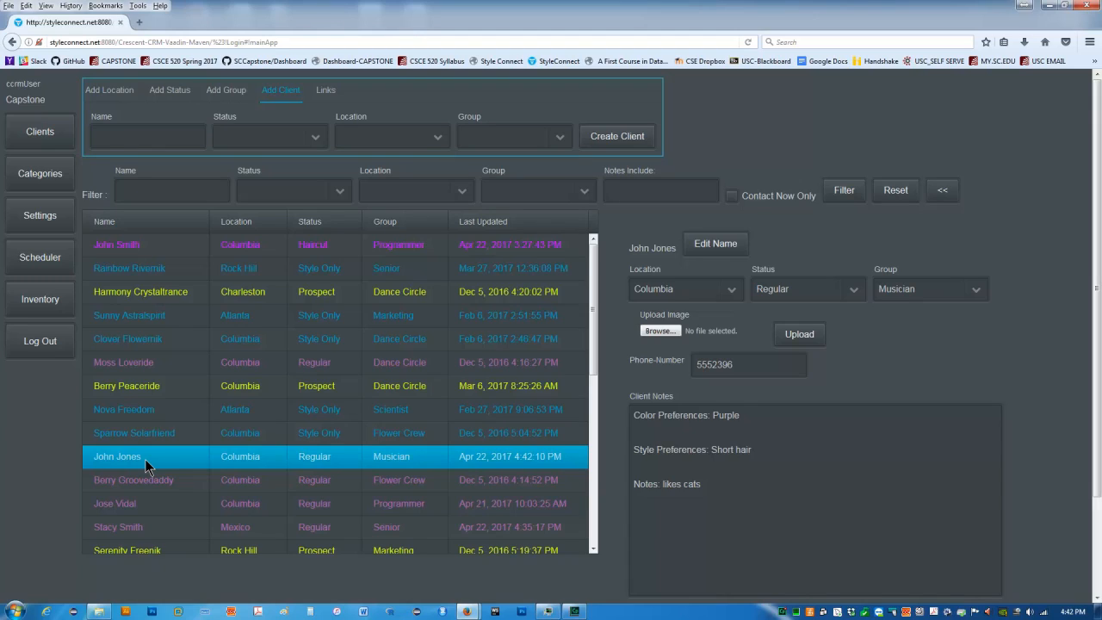
click(941, 193)
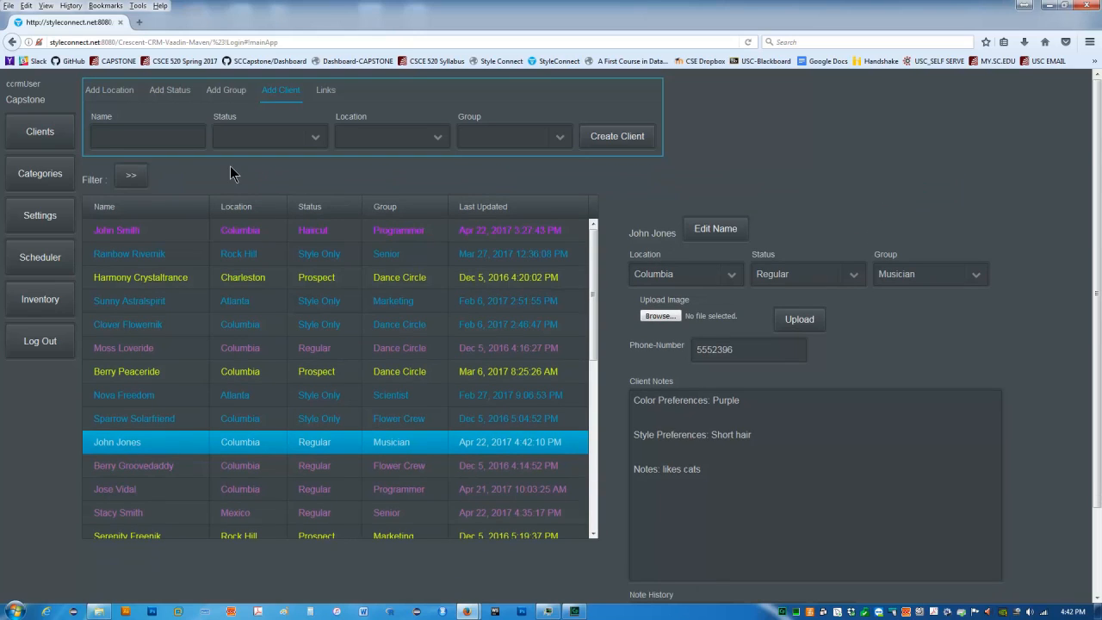
click(136, 176)
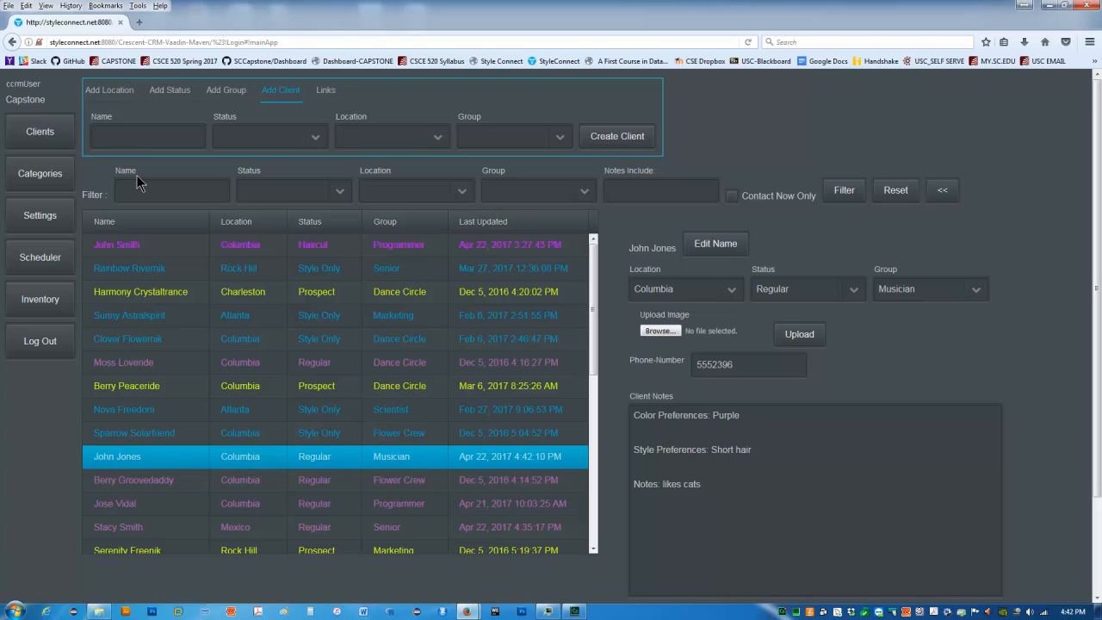
click(165, 193)
click(281, 190)
click(395, 193)
click(555, 188)
Sort the client list by name, location, status and group in turn, ending with ascending name order.
click(170, 223)
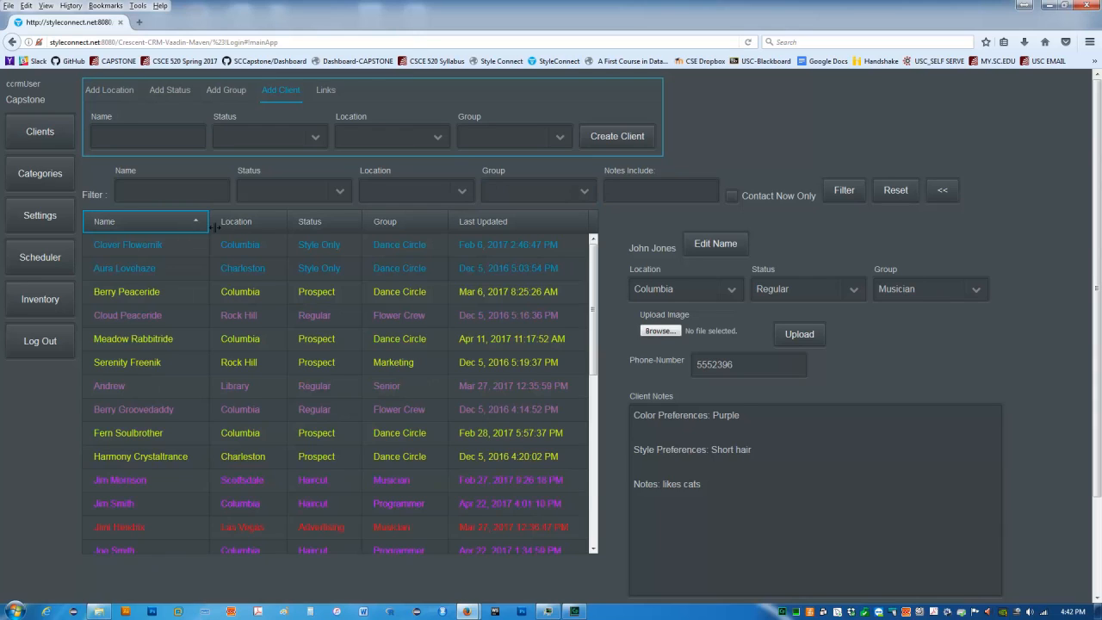
click(248, 225)
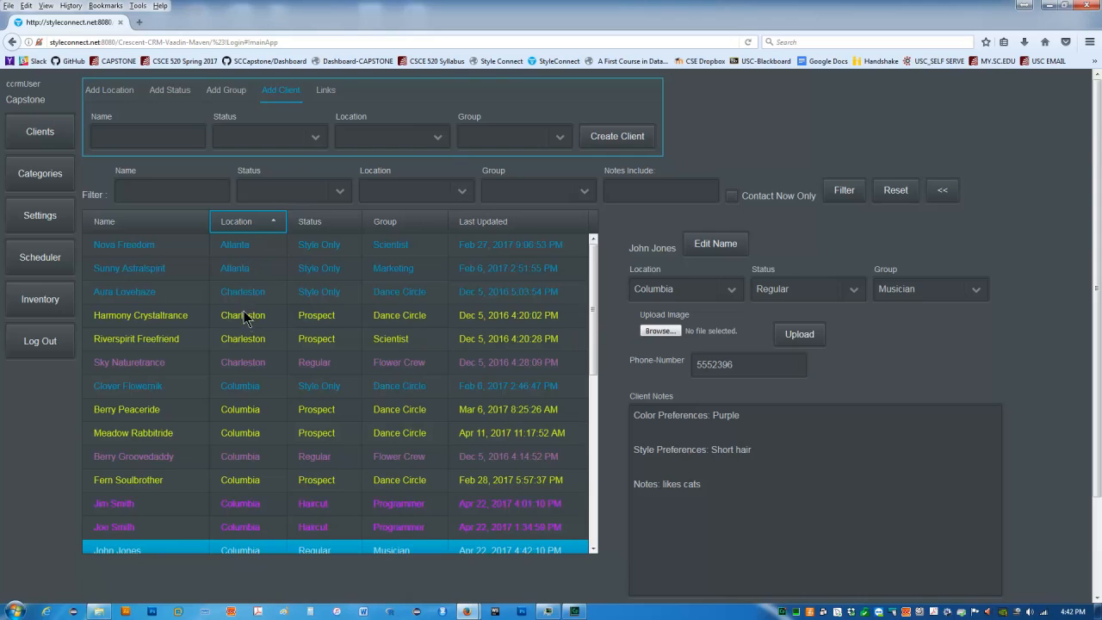
click(313, 226)
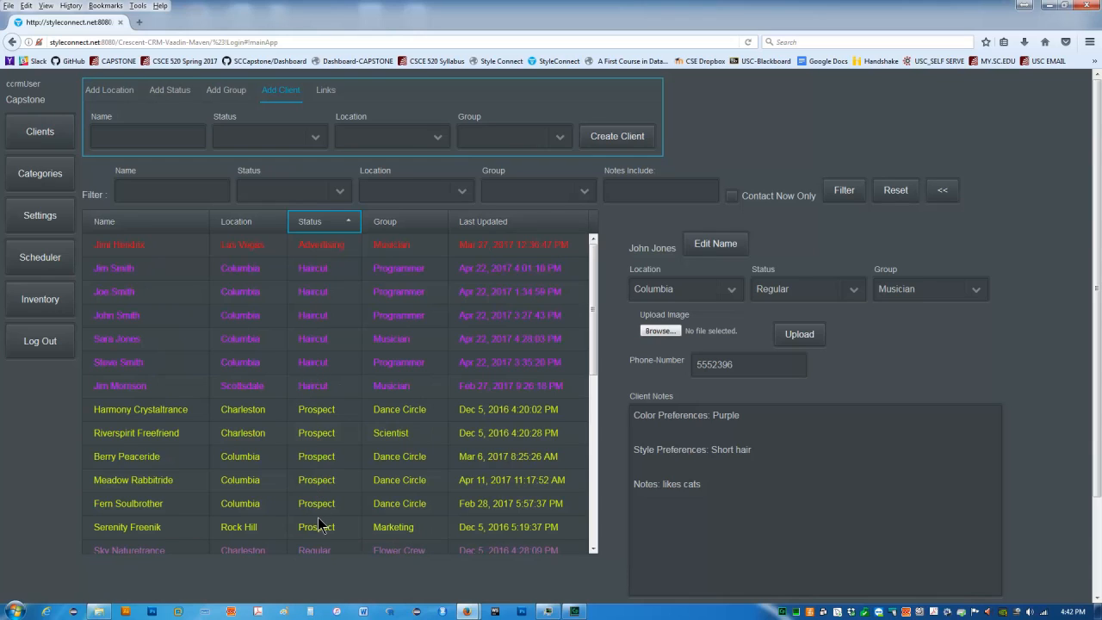
click(402, 226)
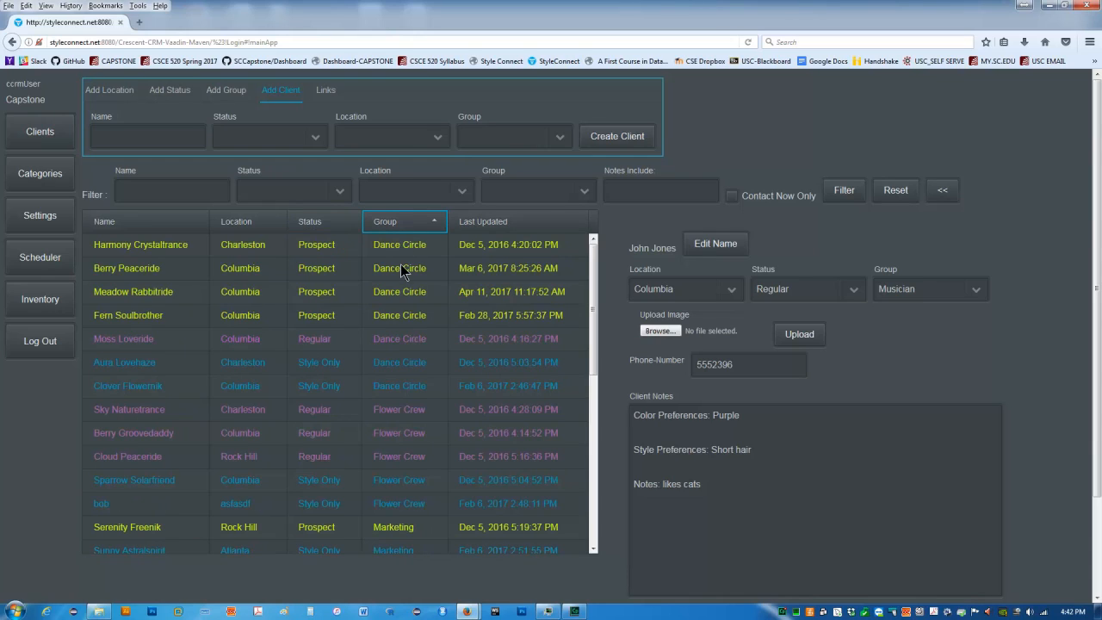
scroll(407, 456, down, 5)
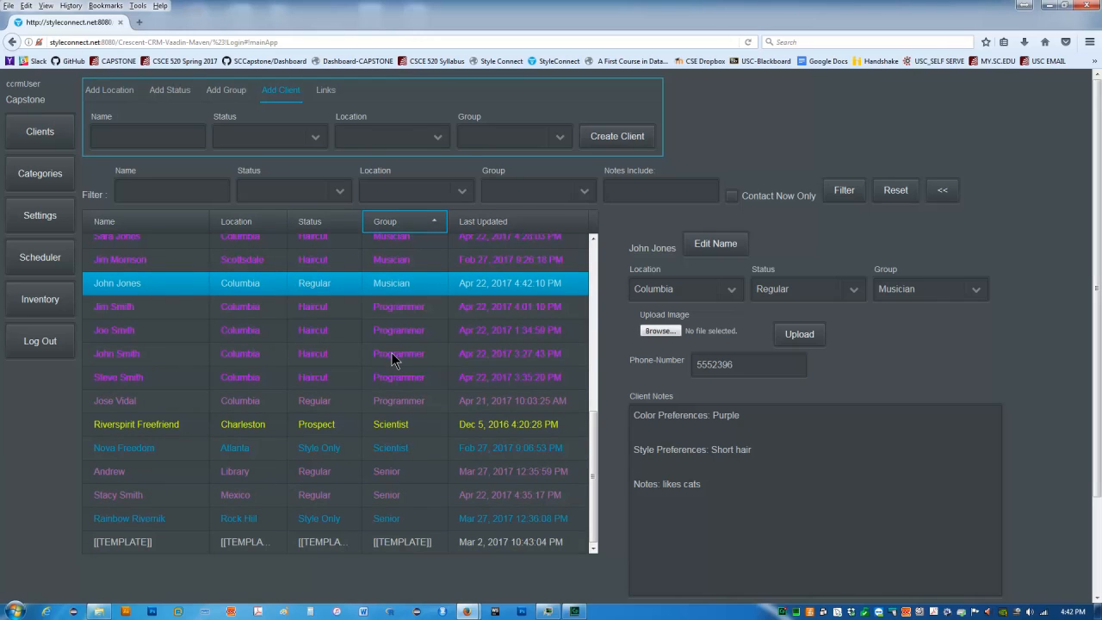
scroll(384, 274, up, 10)
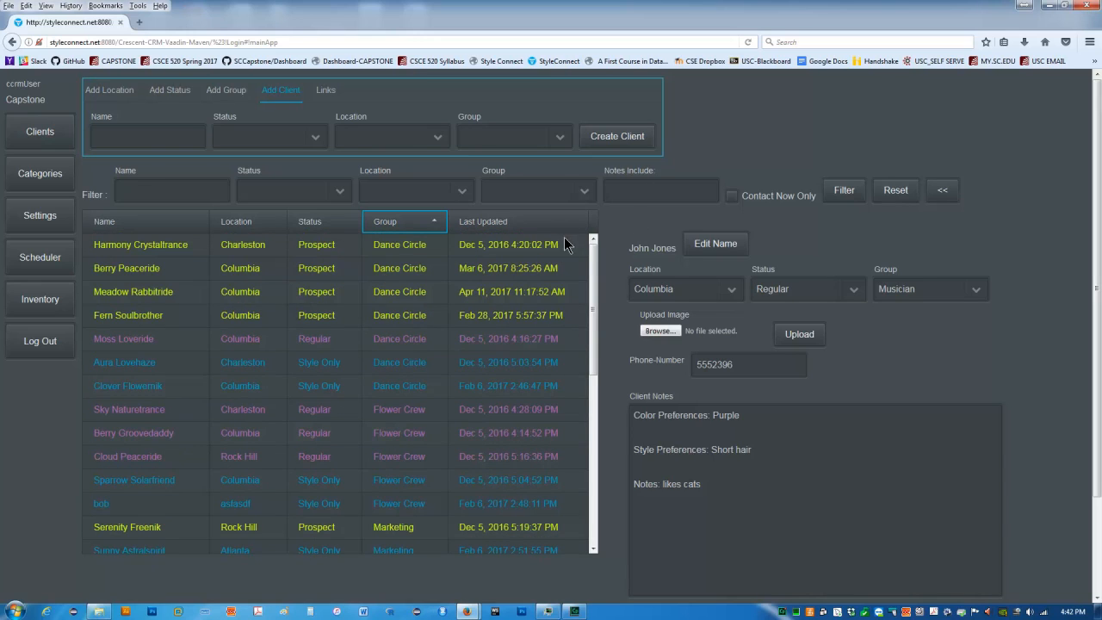
click(157, 229)
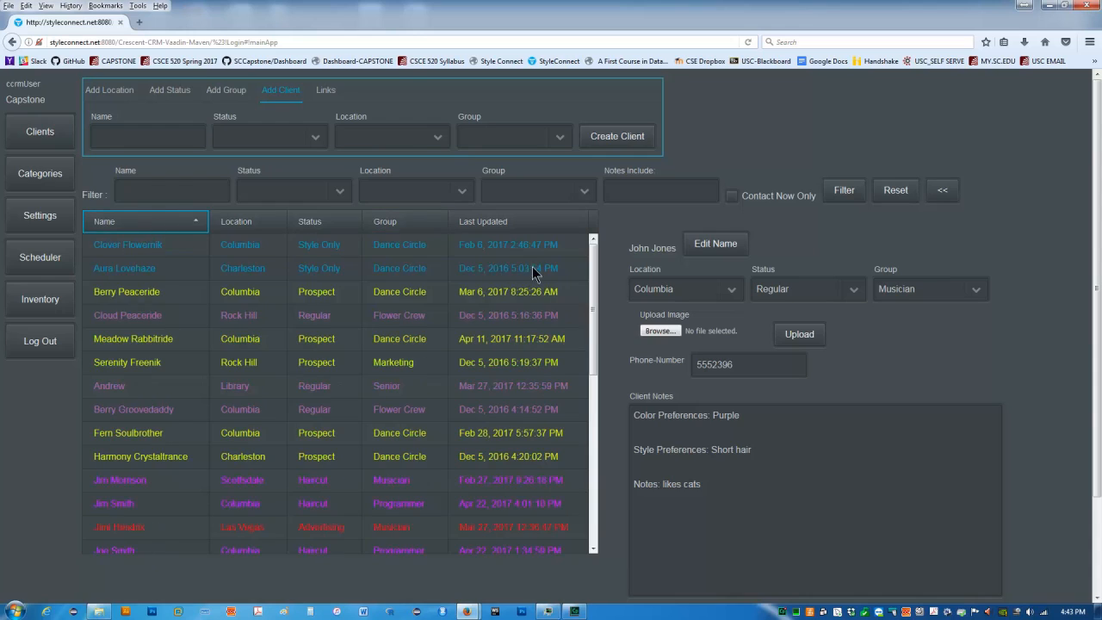
Open the [[TEMPLATE]] record near the end of the client list to view its default fields.
click(633, 190)
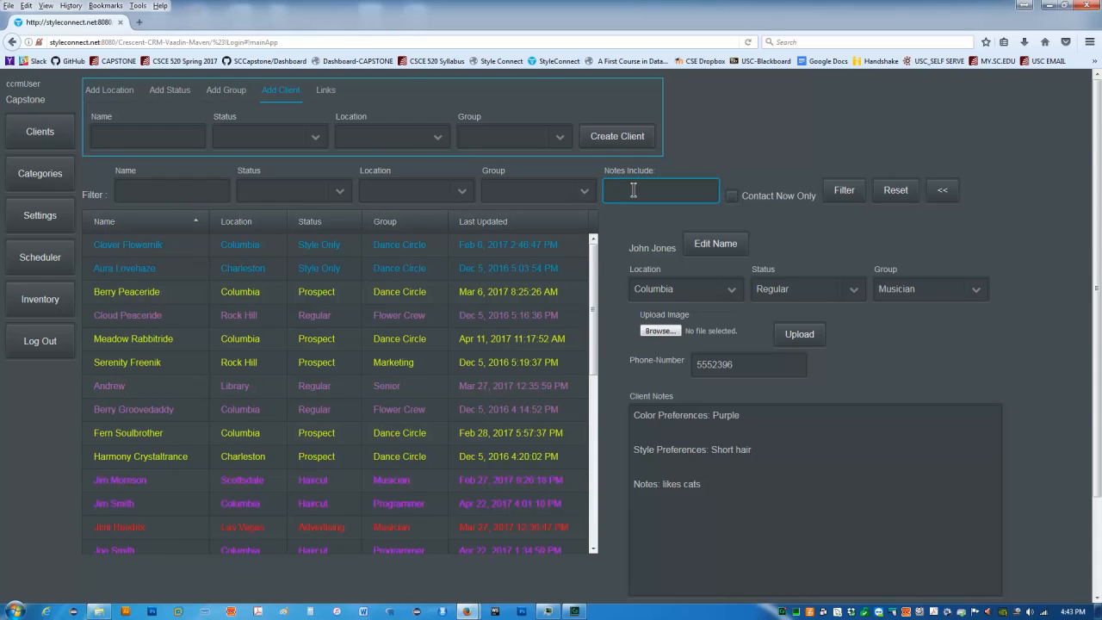
drag(593, 343, 570, 522)
click(568, 518)
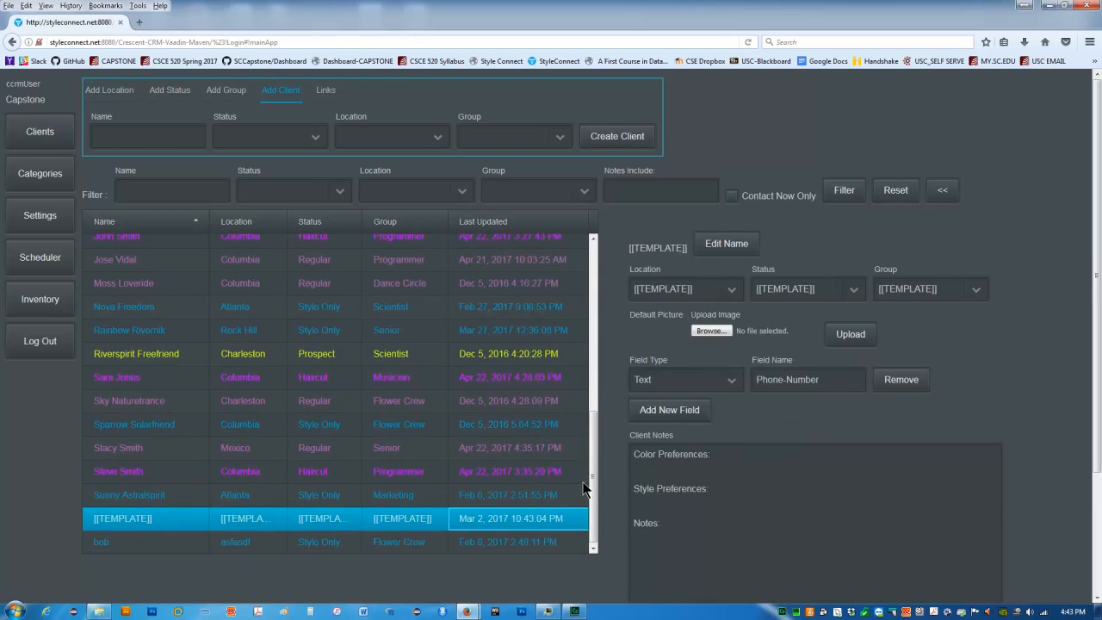
Sort the client list by name in descending order and look through the entries.
scroll(573, 354, up, 8)
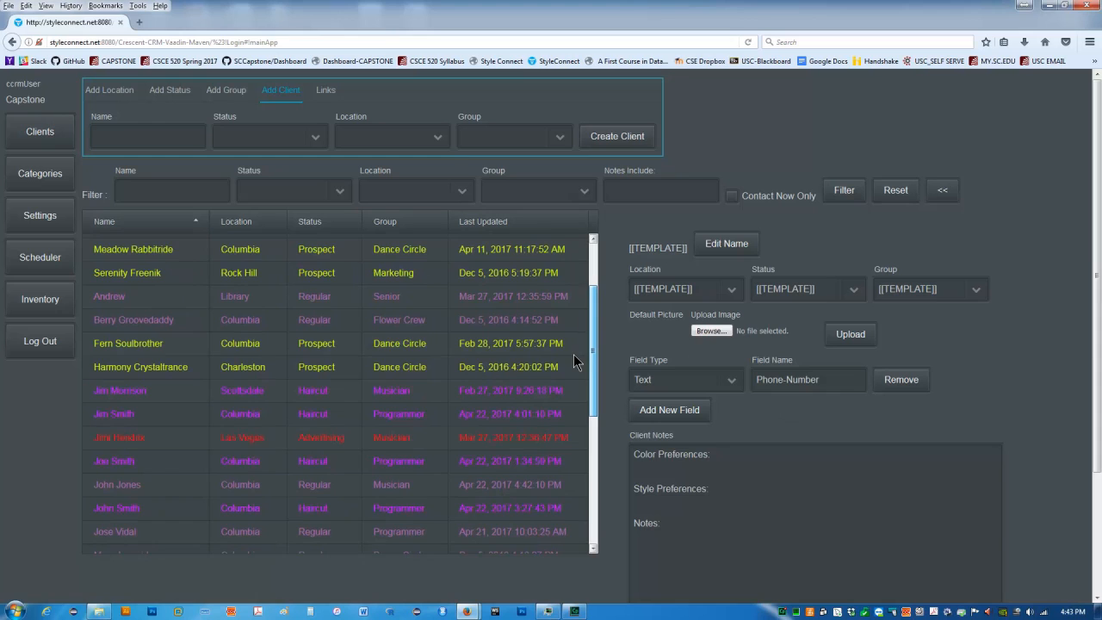
click(172, 221)
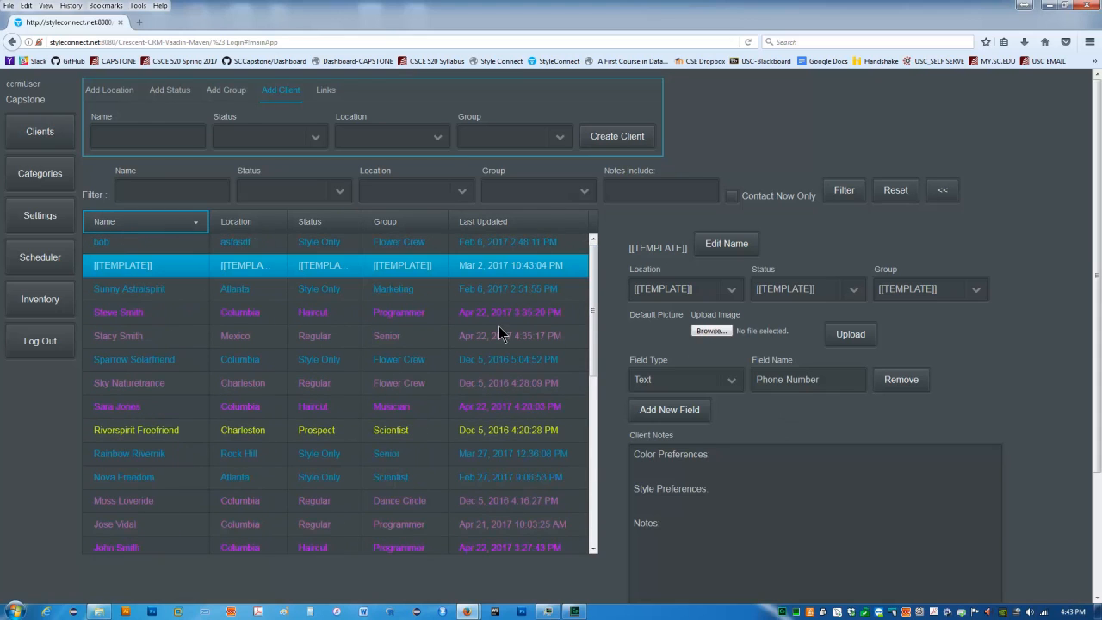
drag(590, 317, 588, 521)
drag(588, 445, 588, 398)
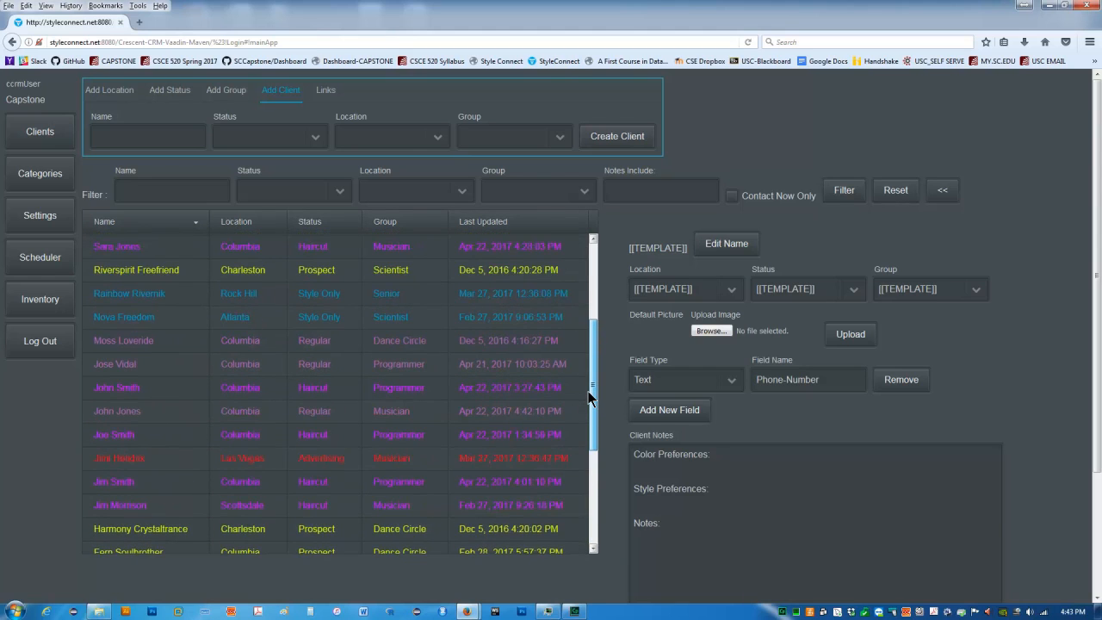
View a client's notes, filter the client list by notes including "purple", and open the second matching client's record.
click(133, 440)
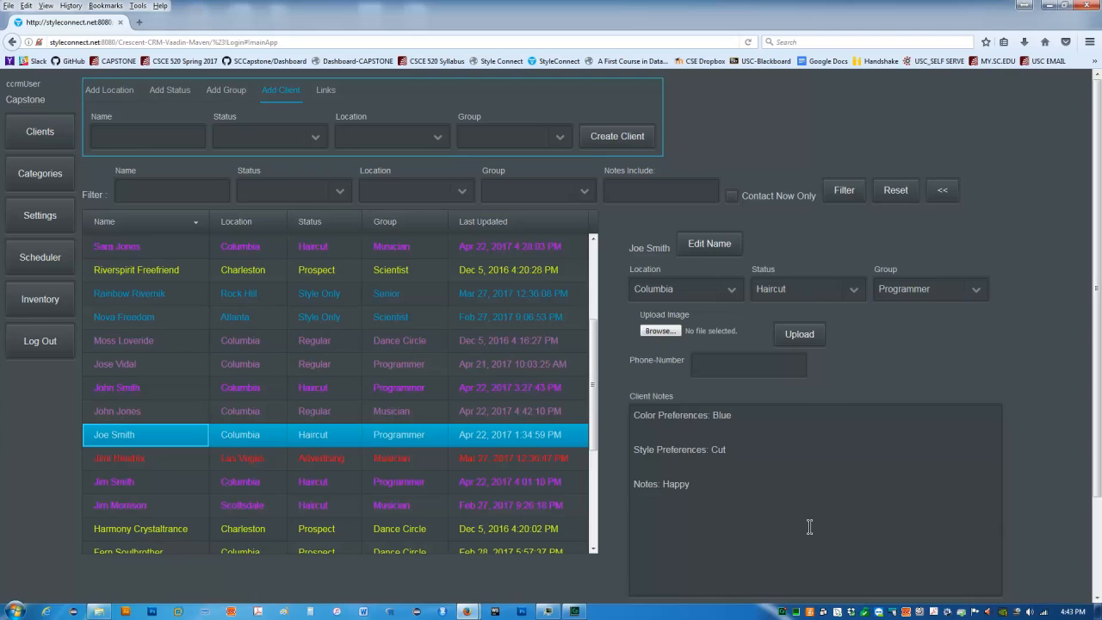
click(653, 189)
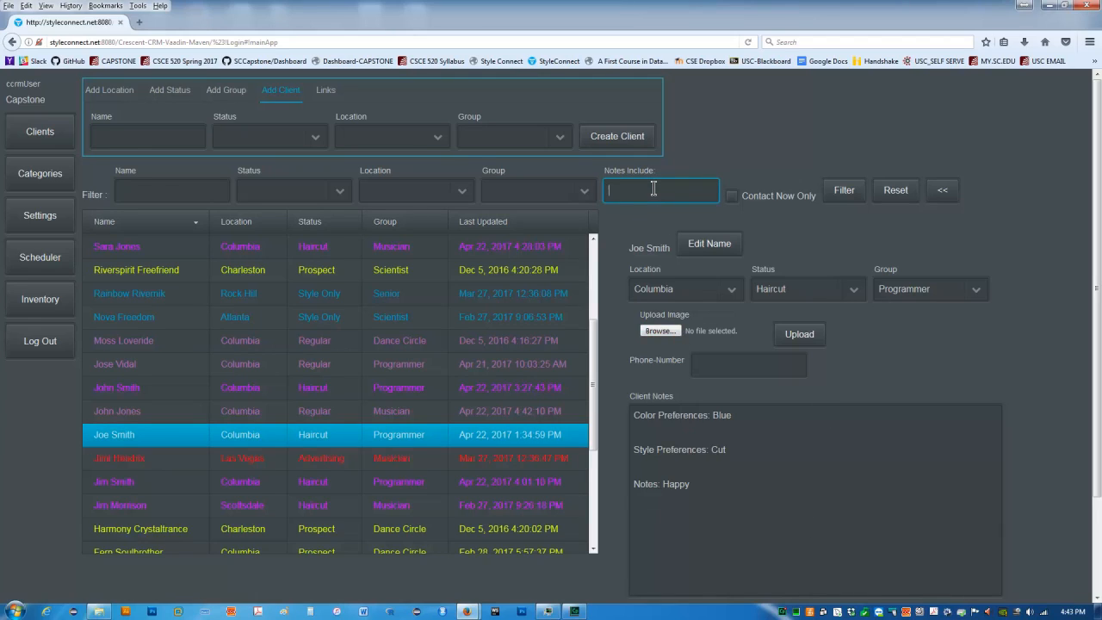
text(purple)
key(Return)
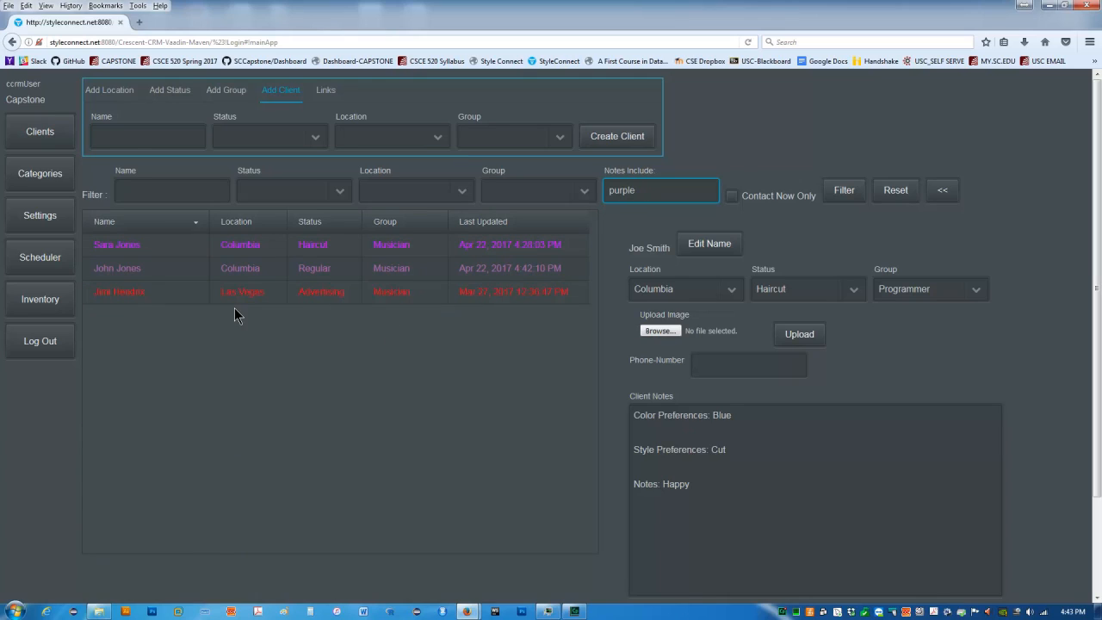
click(119, 269)
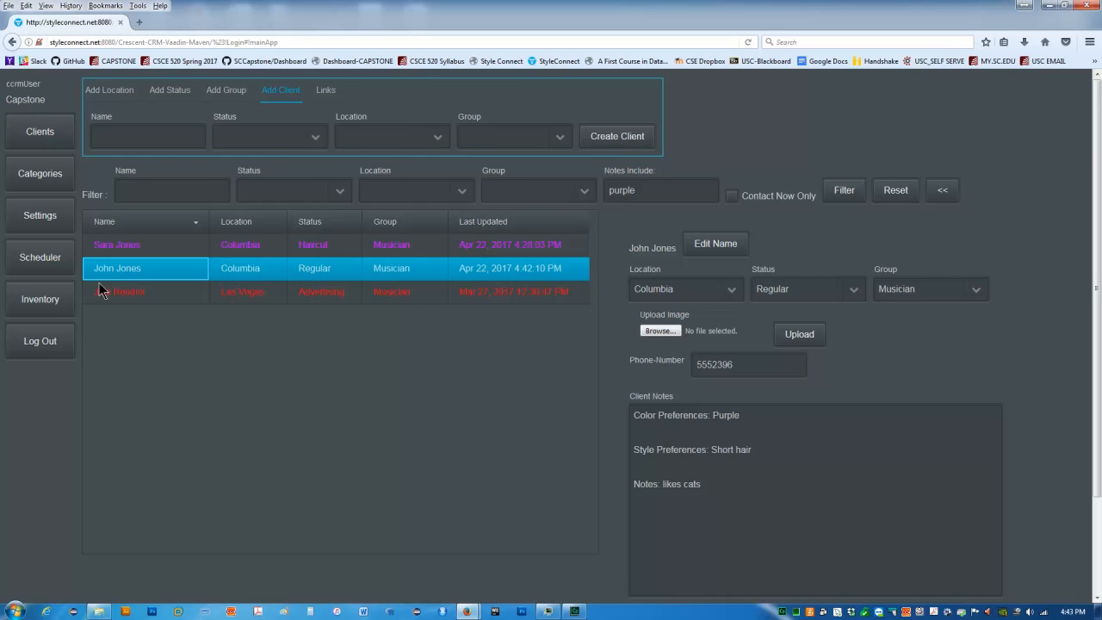
Create a new location named "greenville" in the categories.
click(56, 185)
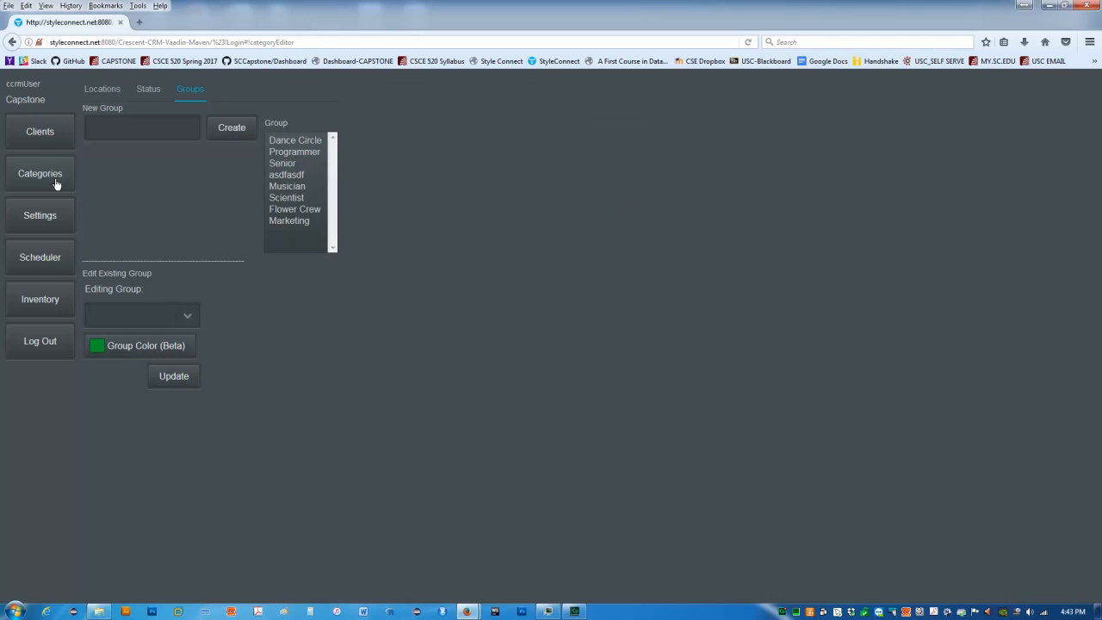
click(112, 90)
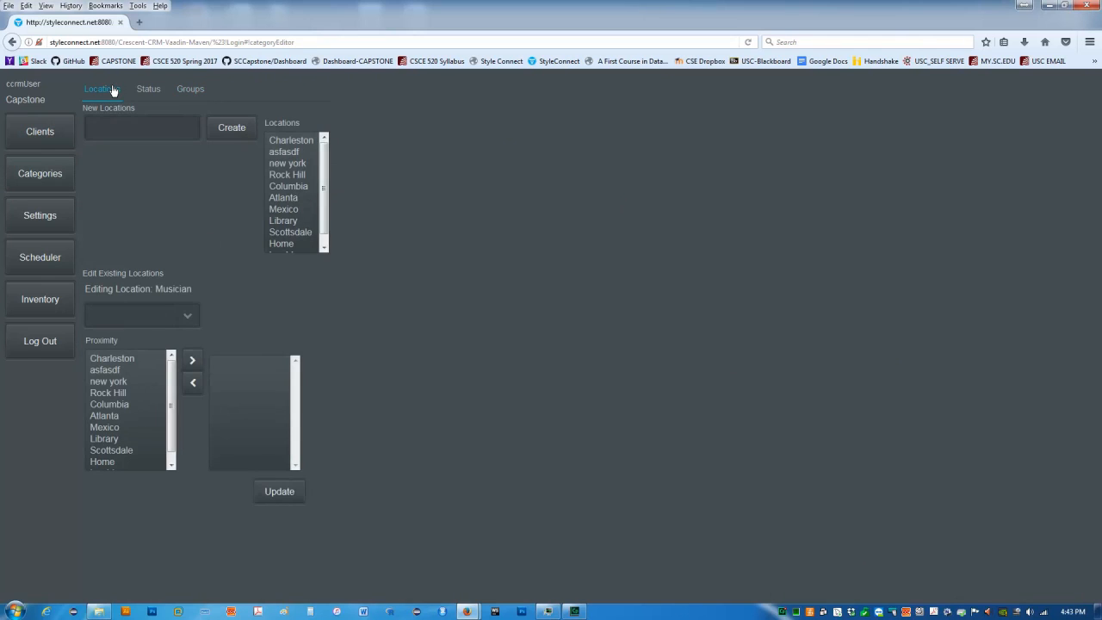
click(114, 126)
text(greenville)
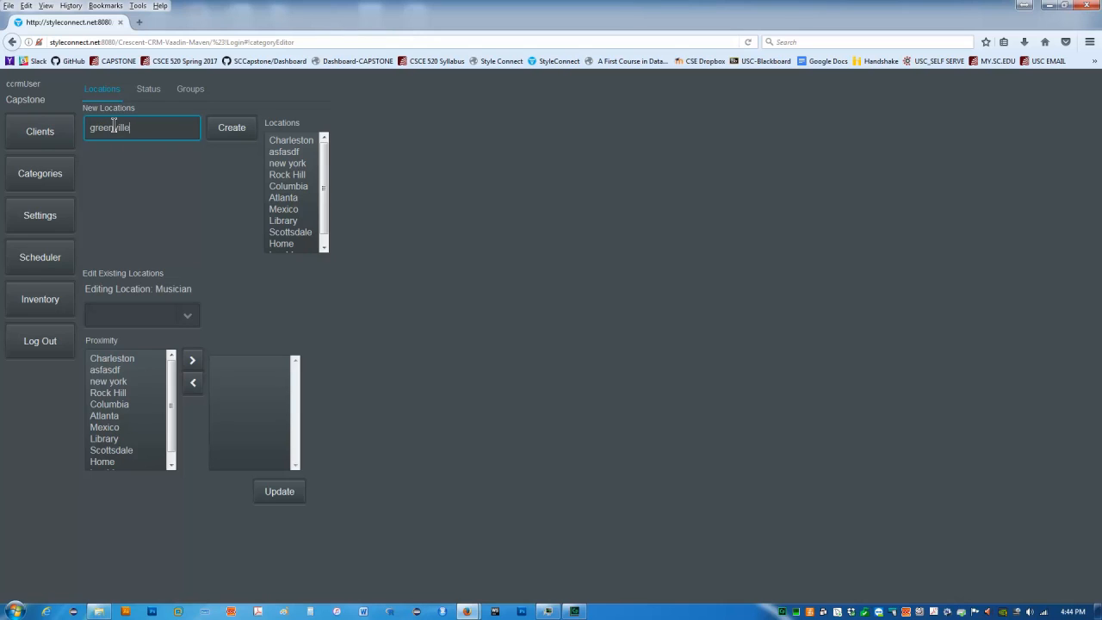
click(236, 134)
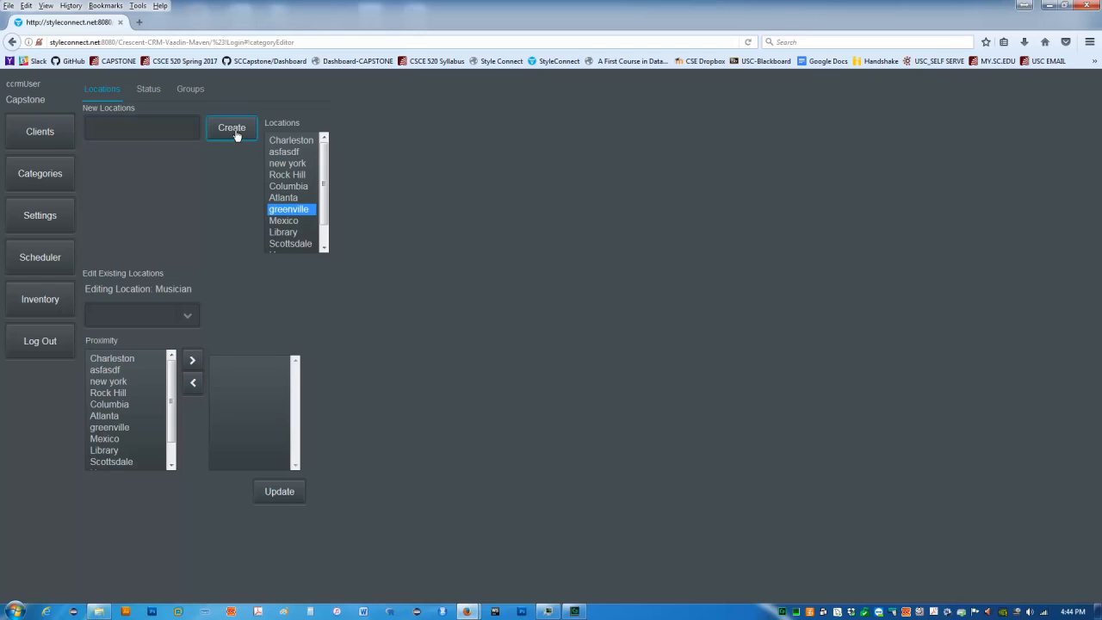
Create a new client status named "awesome" in the categories.
click(151, 91)
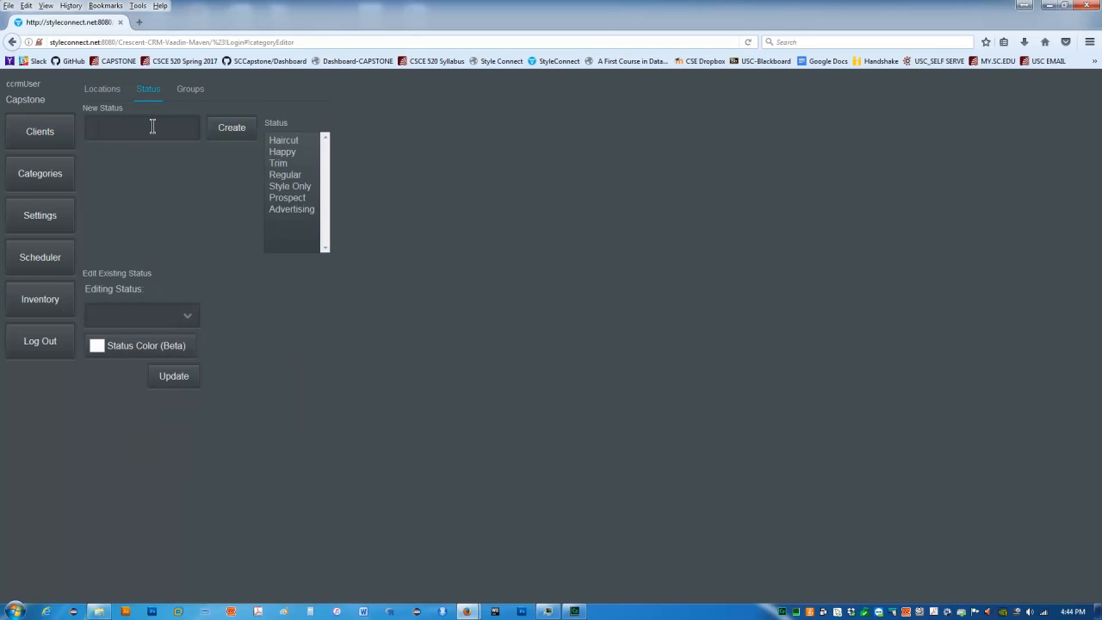
click(152, 127)
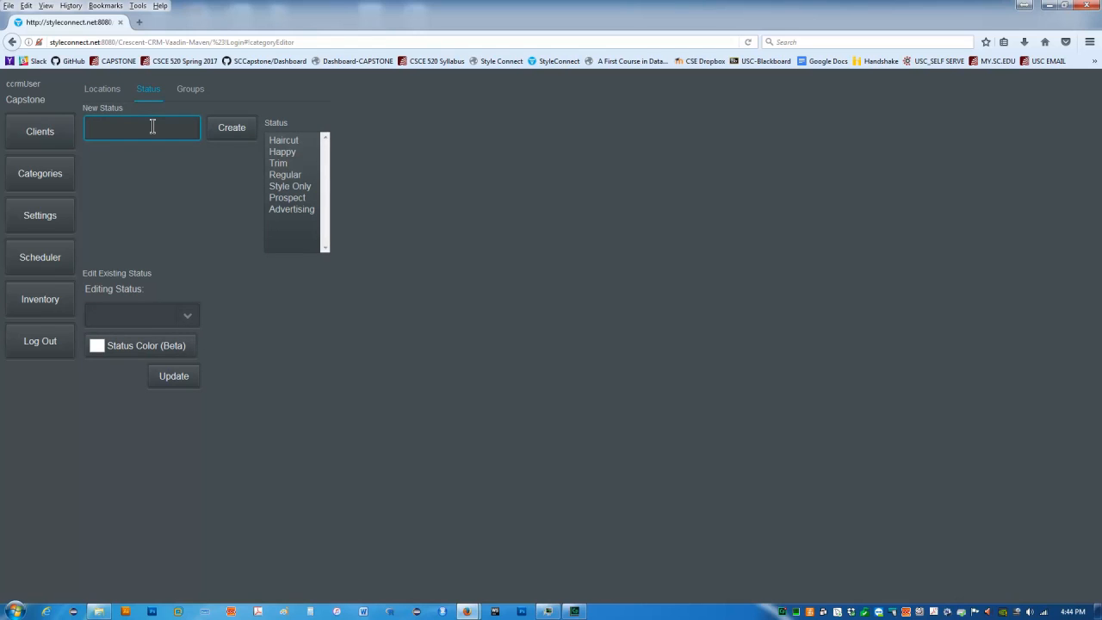
text(aweson)
key(BackSpace)
text(me)
click(223, 134)
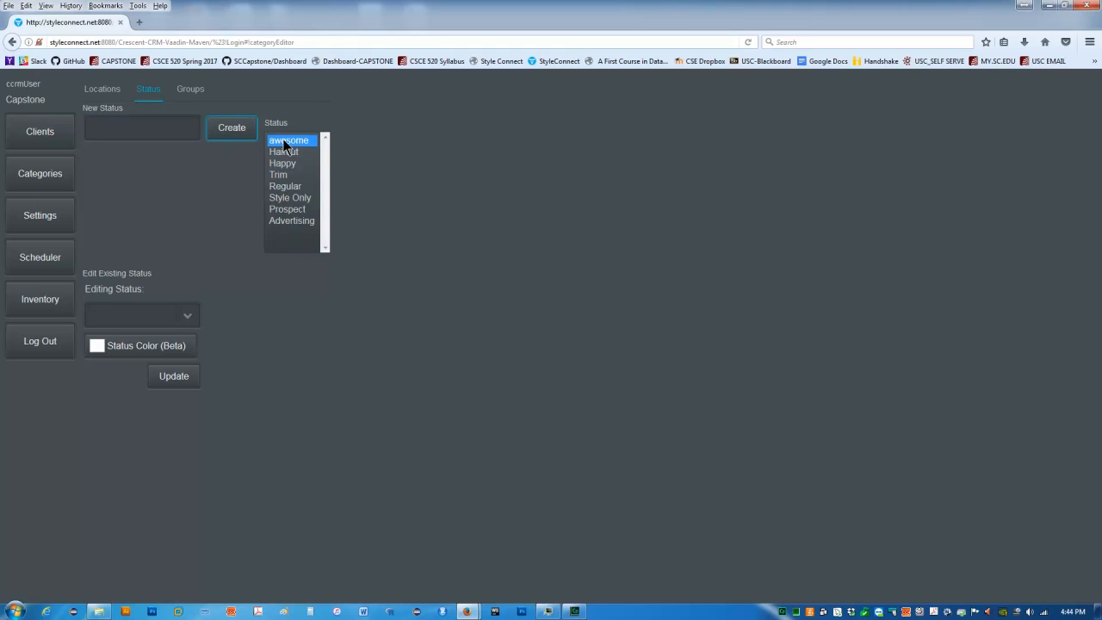
Select the Musician group, look over the group editing and color choices without changing them, and return to the client list.
click(195, 100)
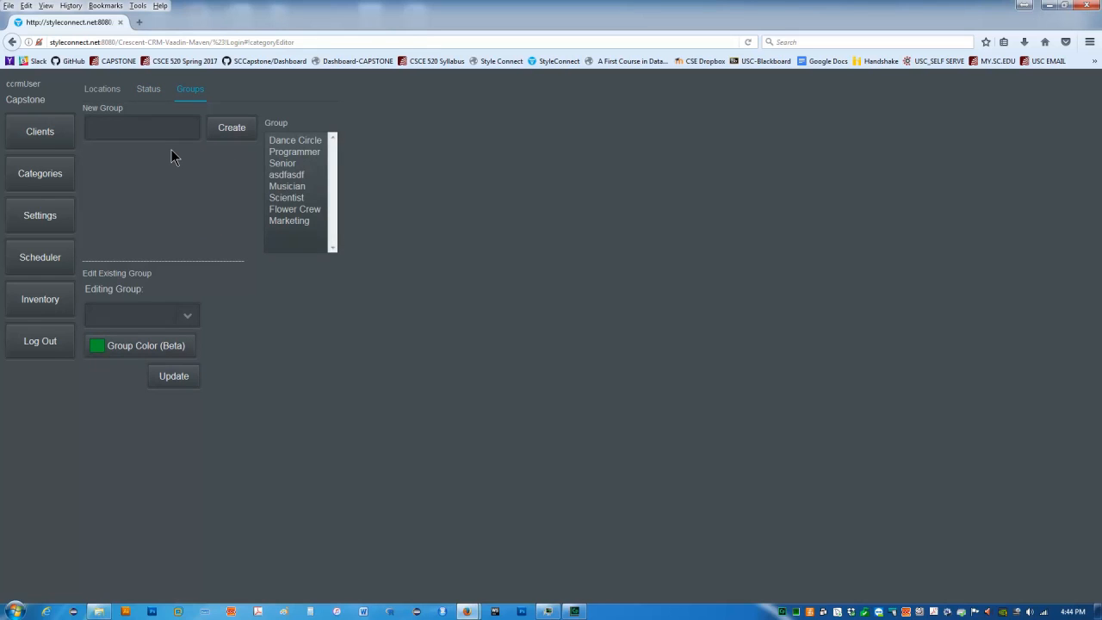
click(294, 186)
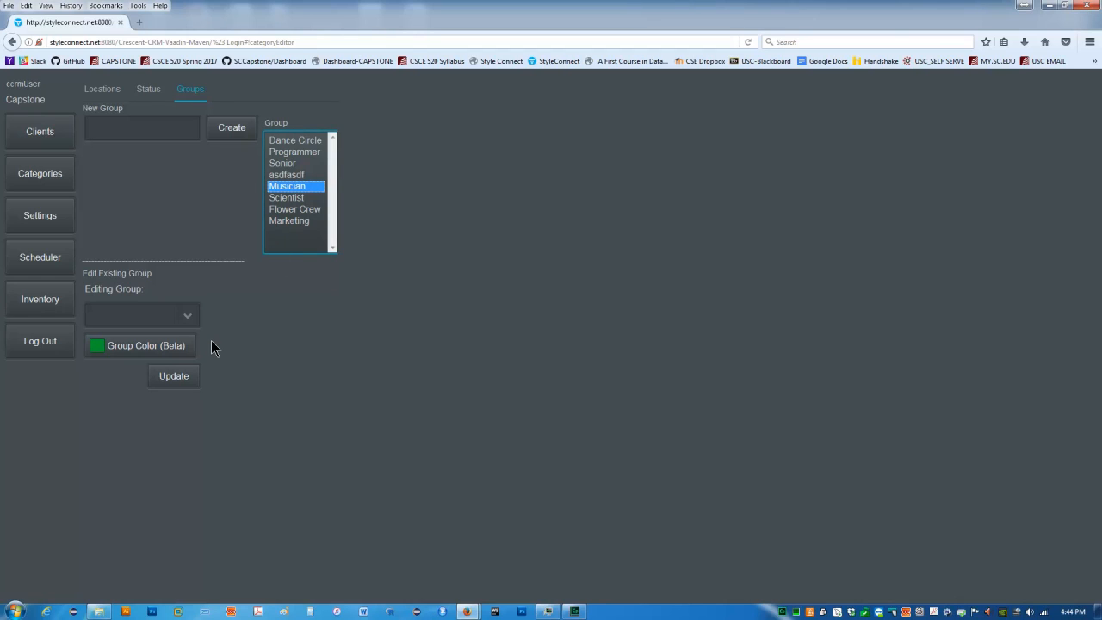
click(187, 315)
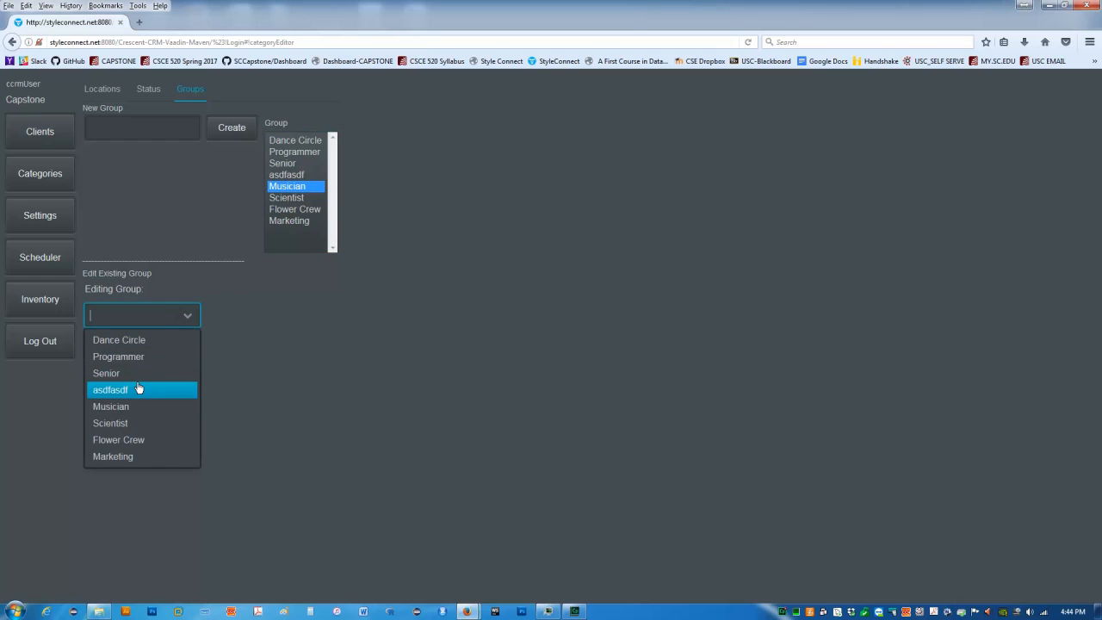
click(261, 353)
click(155, 347)
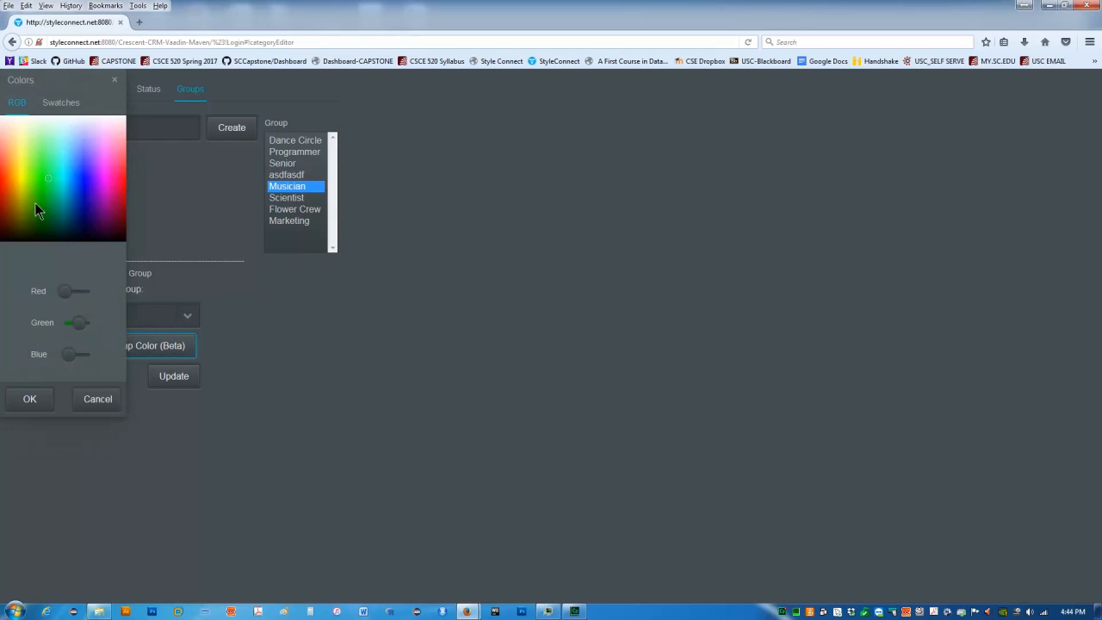
click(235, 328)
click(86, 406)
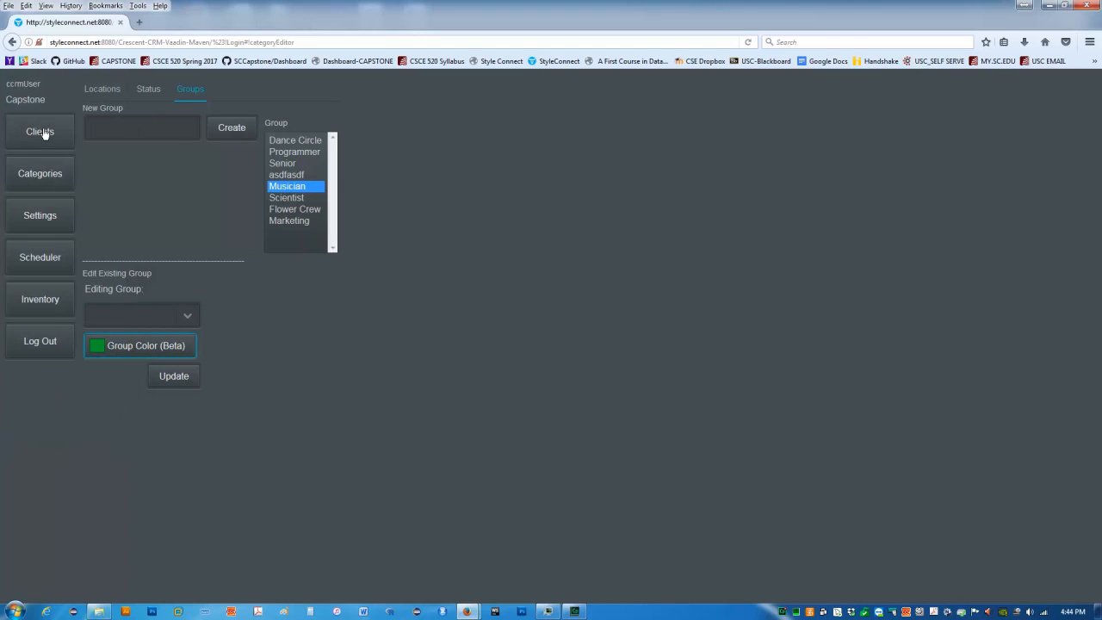
click(43, 133)
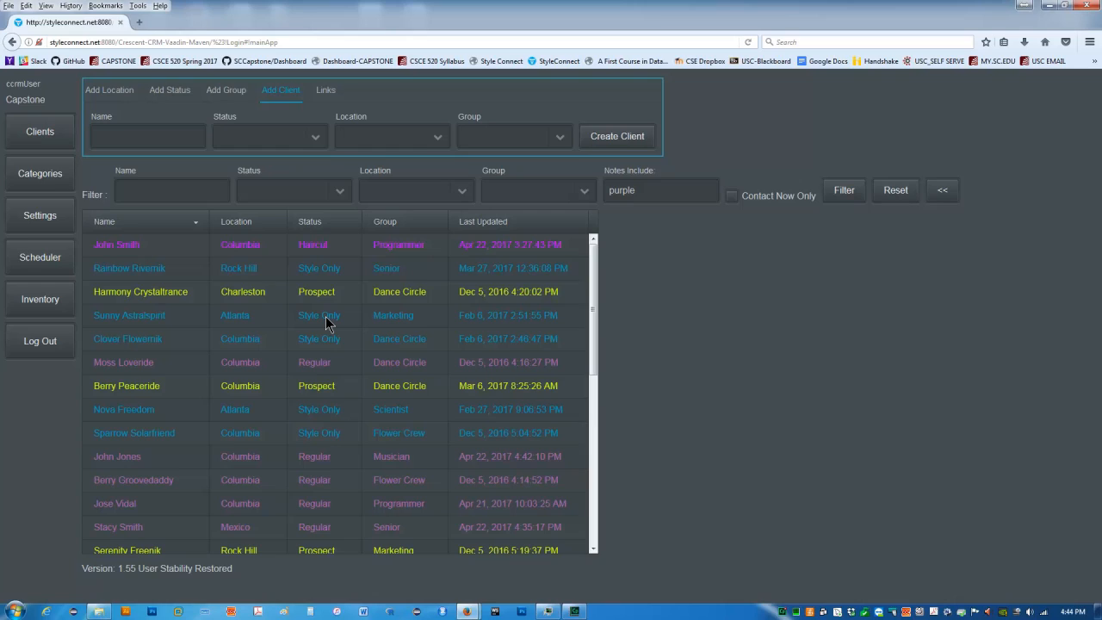
View the available databases in the user settings and set the theme to lightTheme.
click(51, 215)
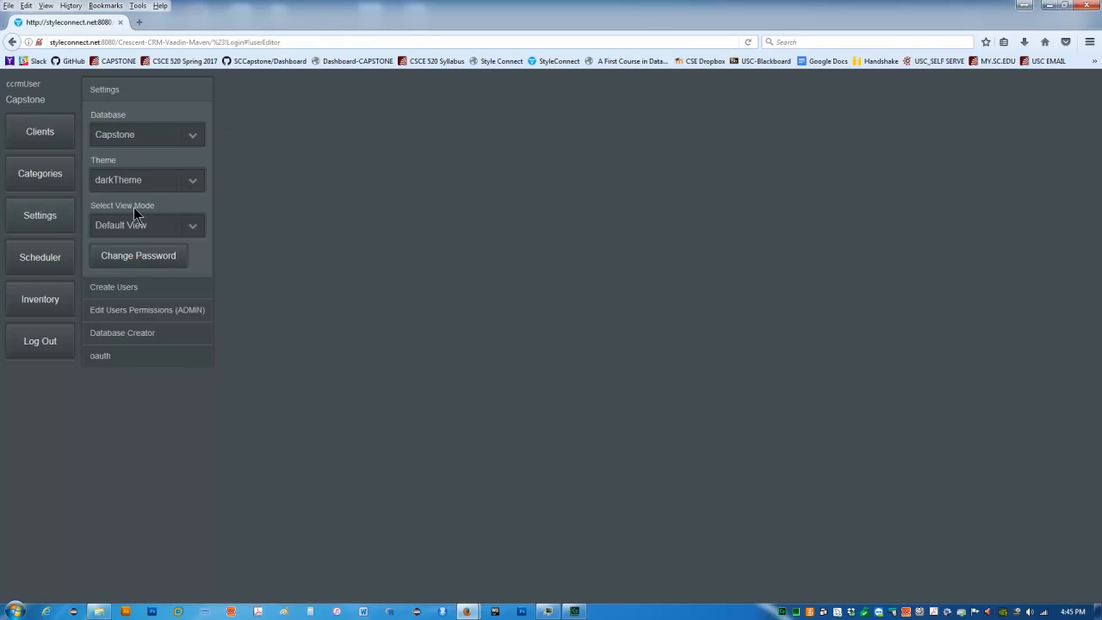
click(192, 137)
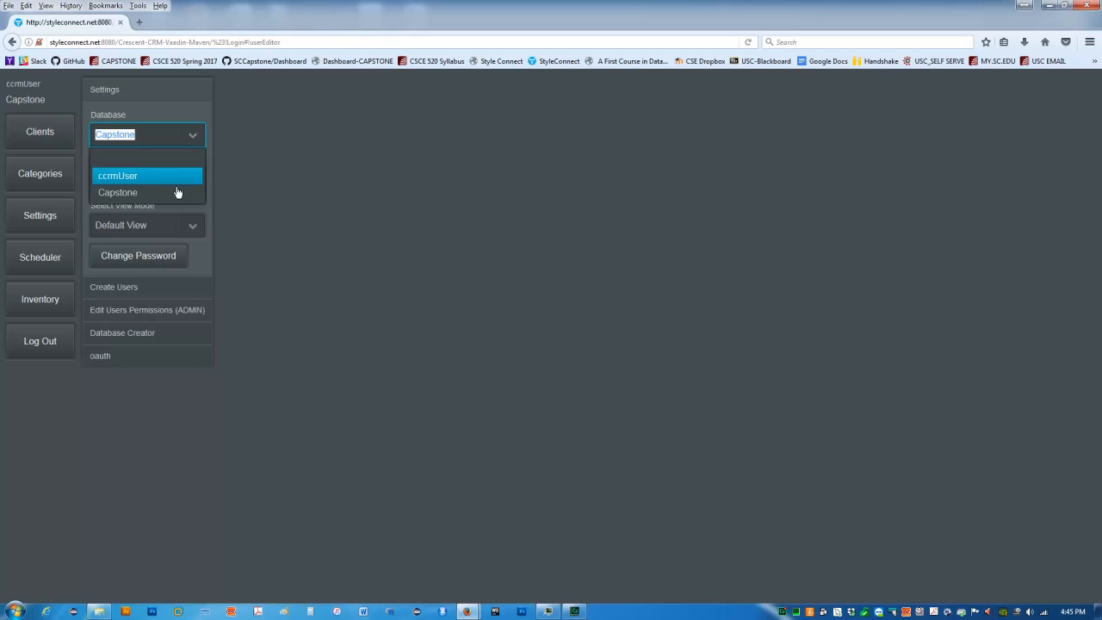
click(193, 140)
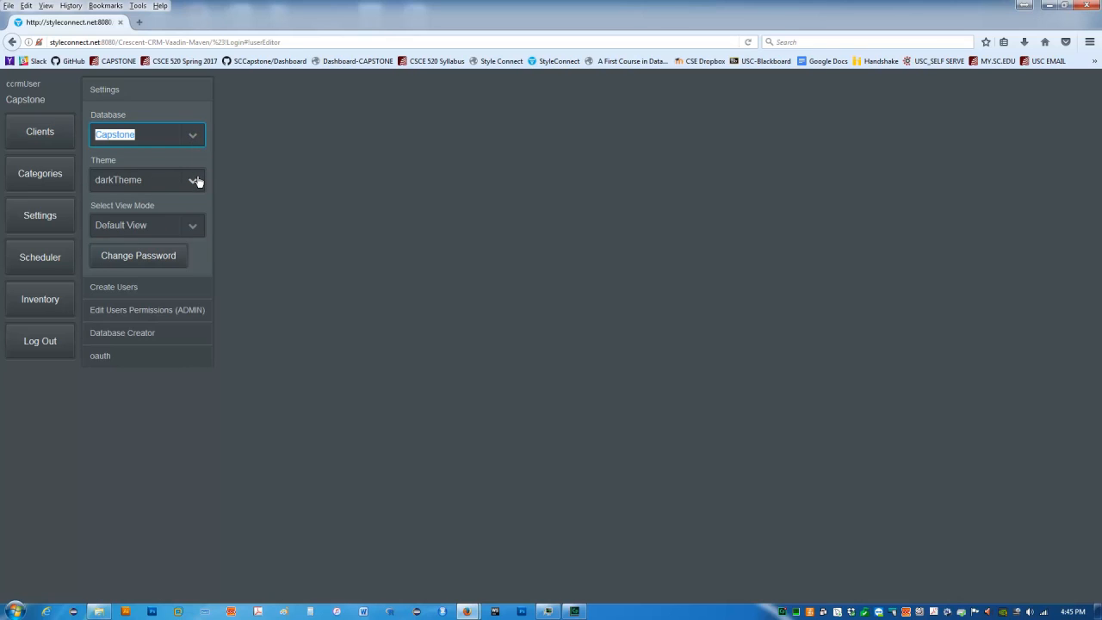
click(196, 181)
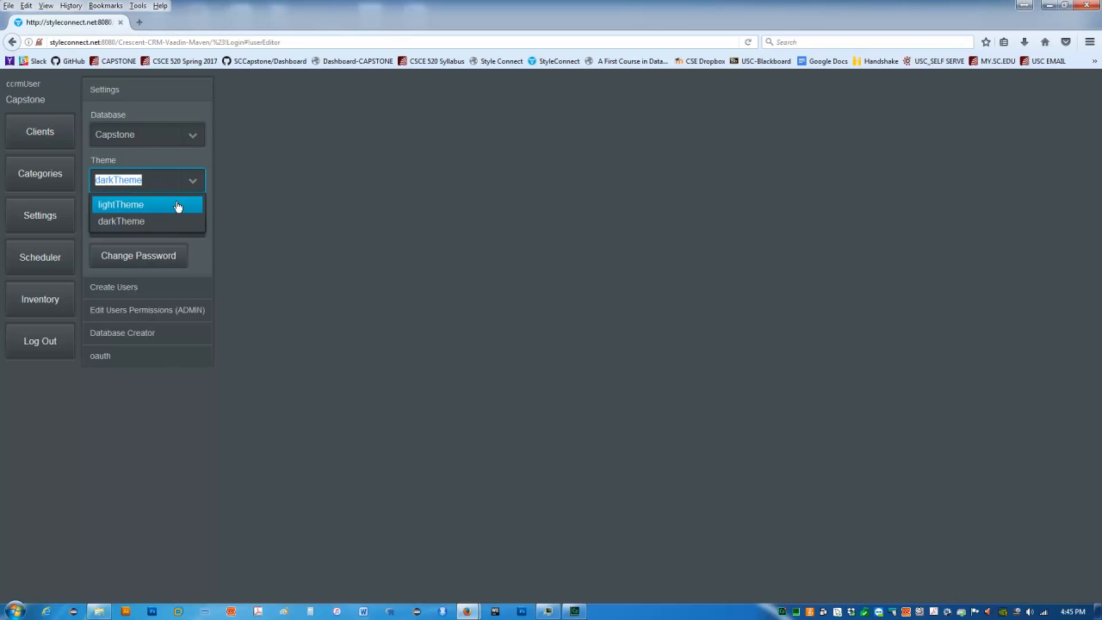
click(178, 205)
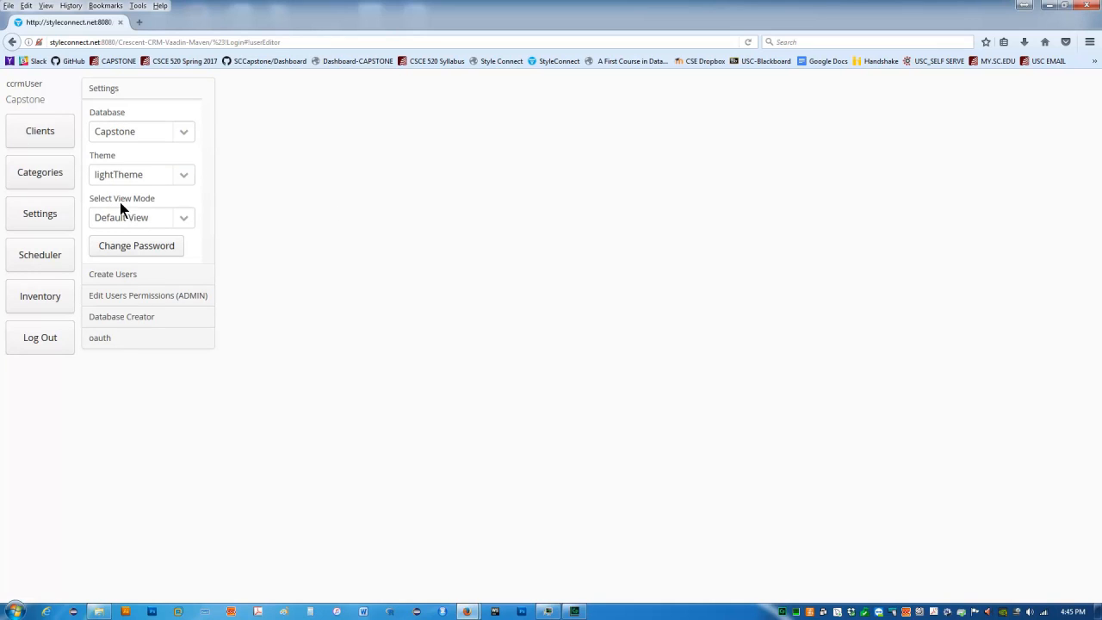
Try the Mobile View mode in the settings and switch back to Default View.
click(189, 225)
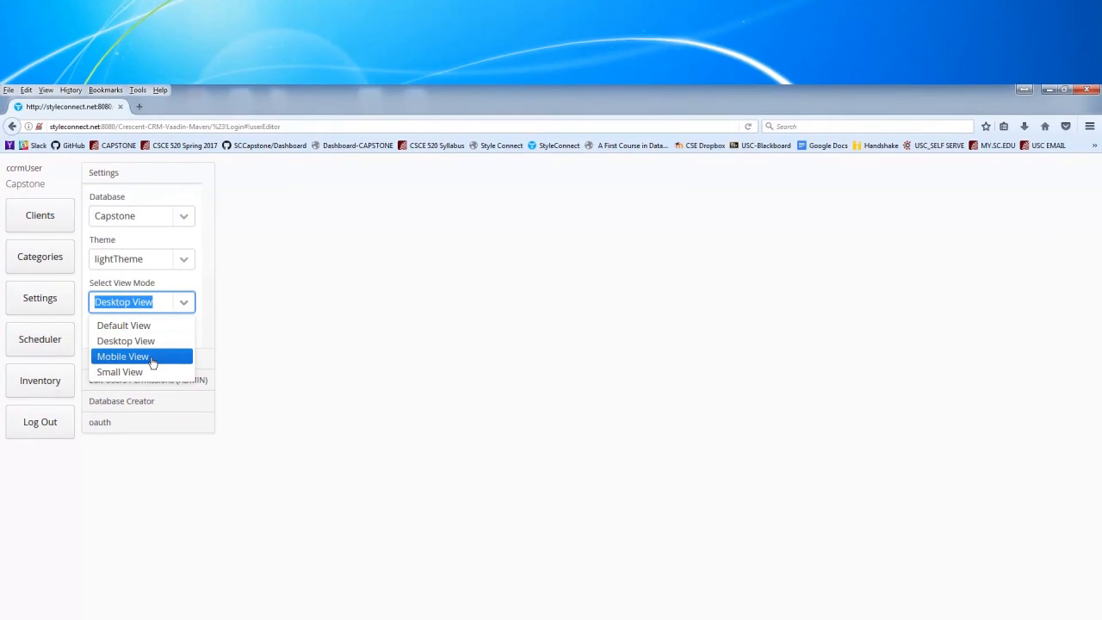
click(146, 357)
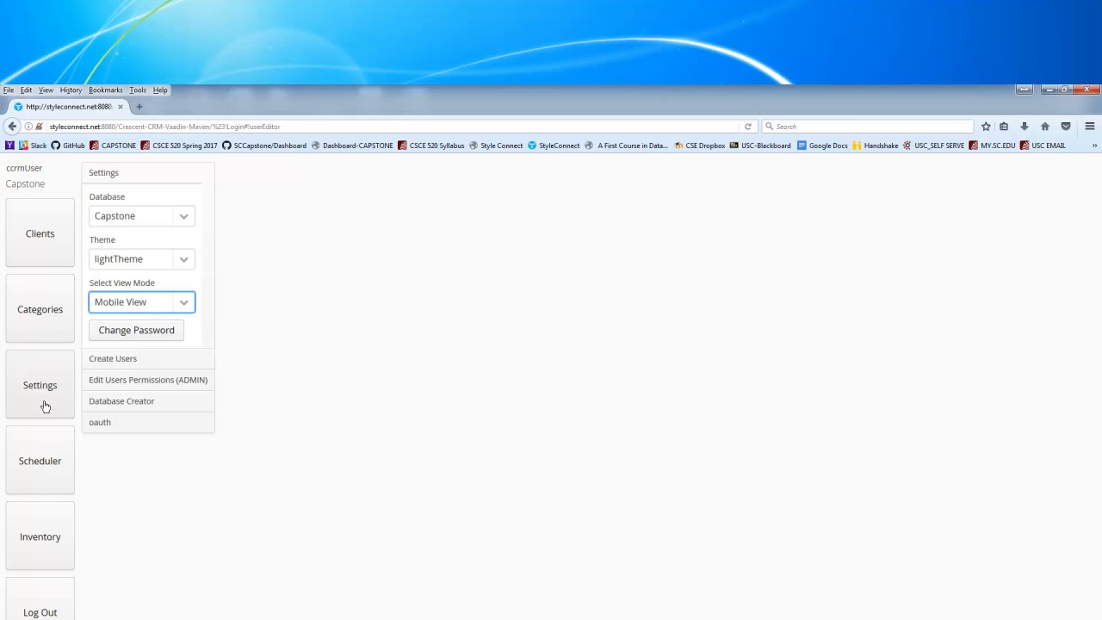
click(186, 303)
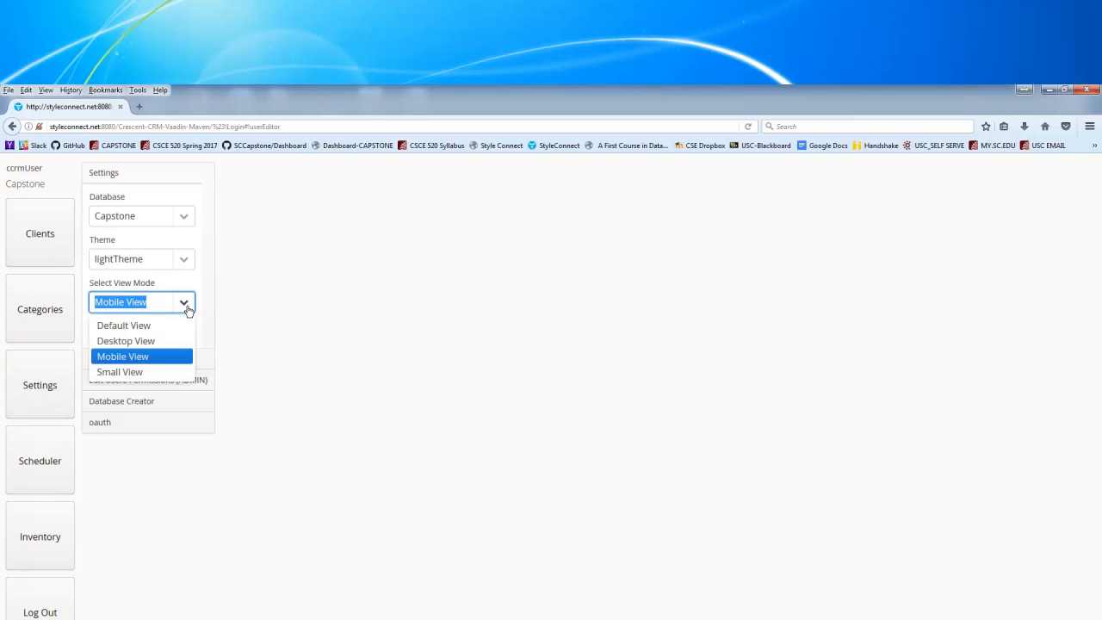
click(172, 327)
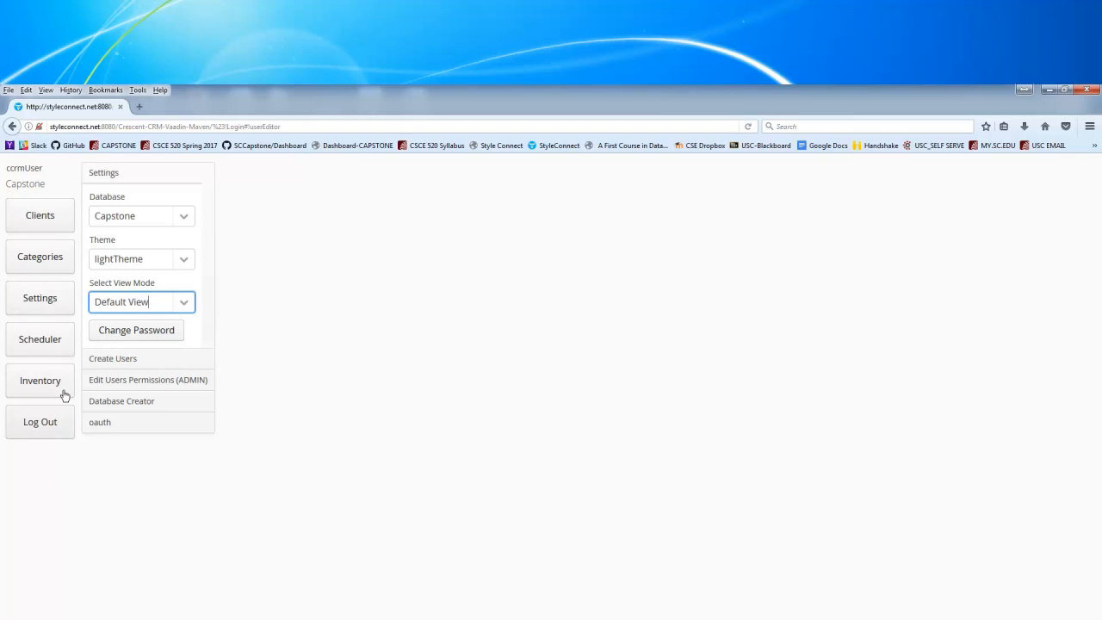
Look over the old and new password fields for changing the password, and the user name and password fields for creating users.
click(159, 335)
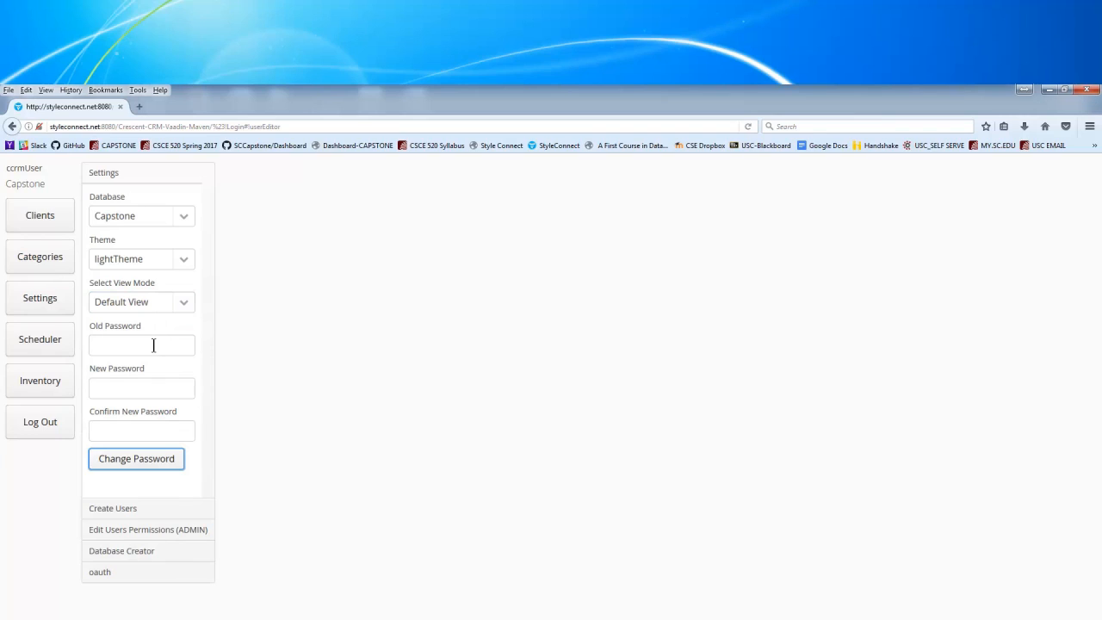
click(153, 345)
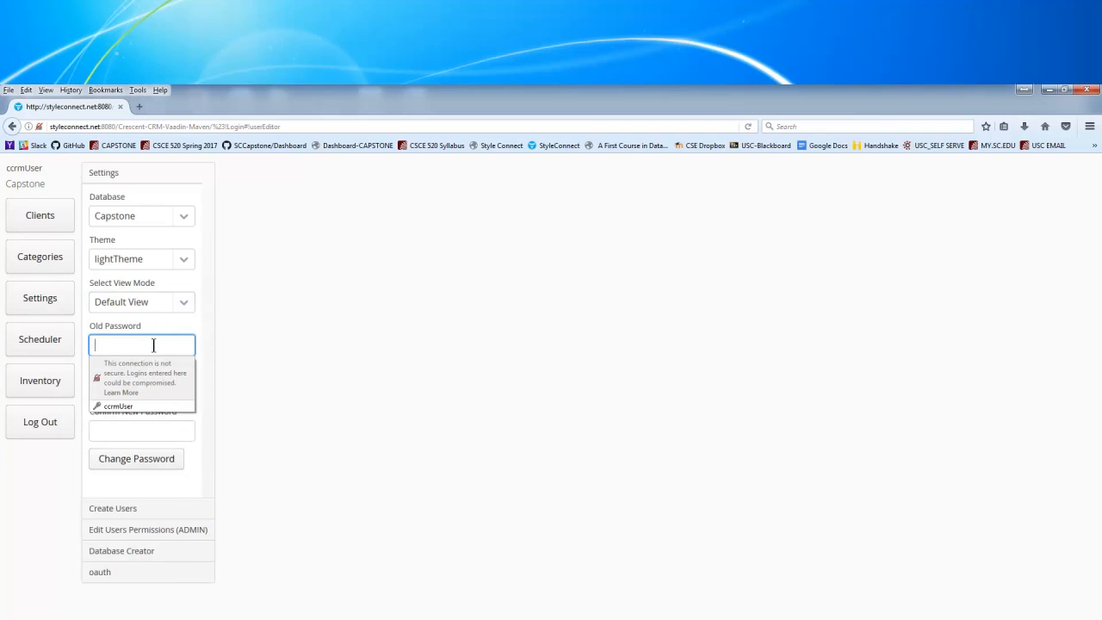
click(283, 342)
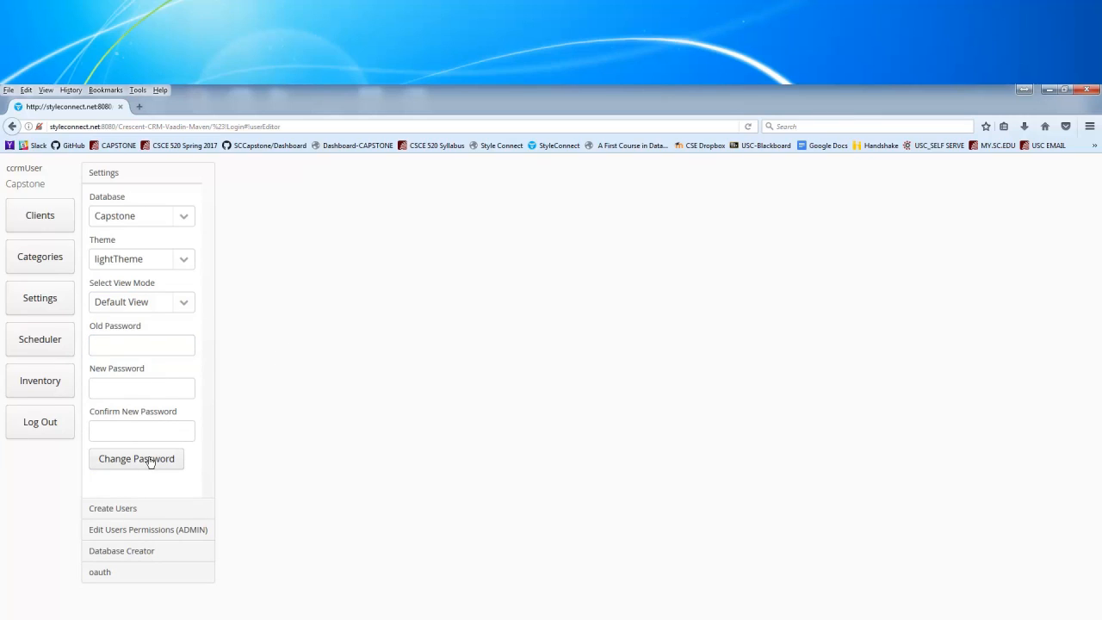
click(140, 513)
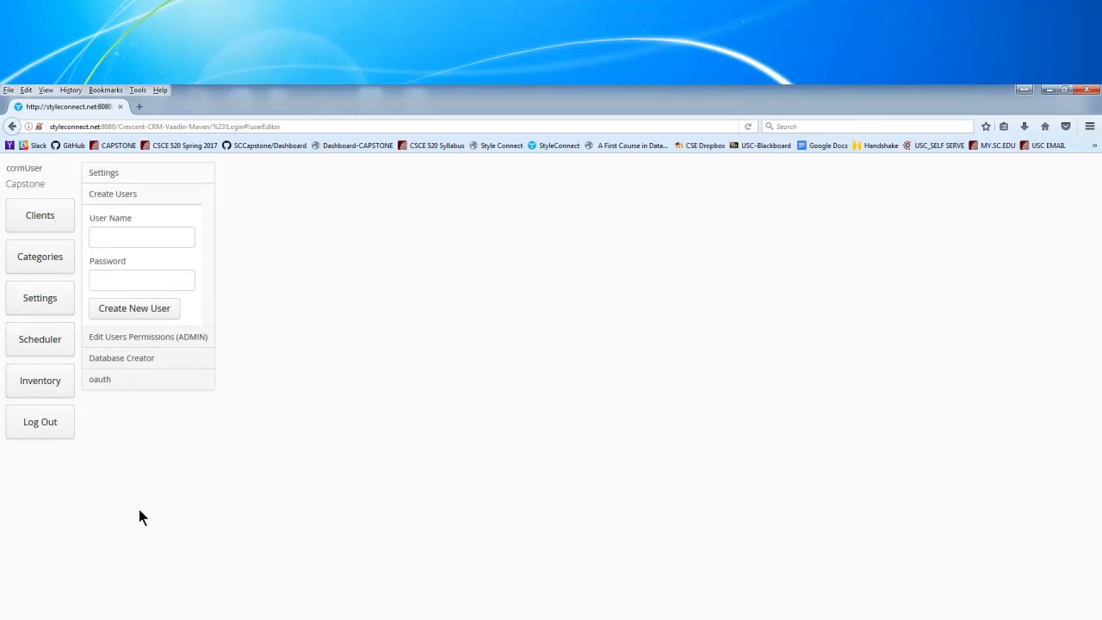
click(144, 240)
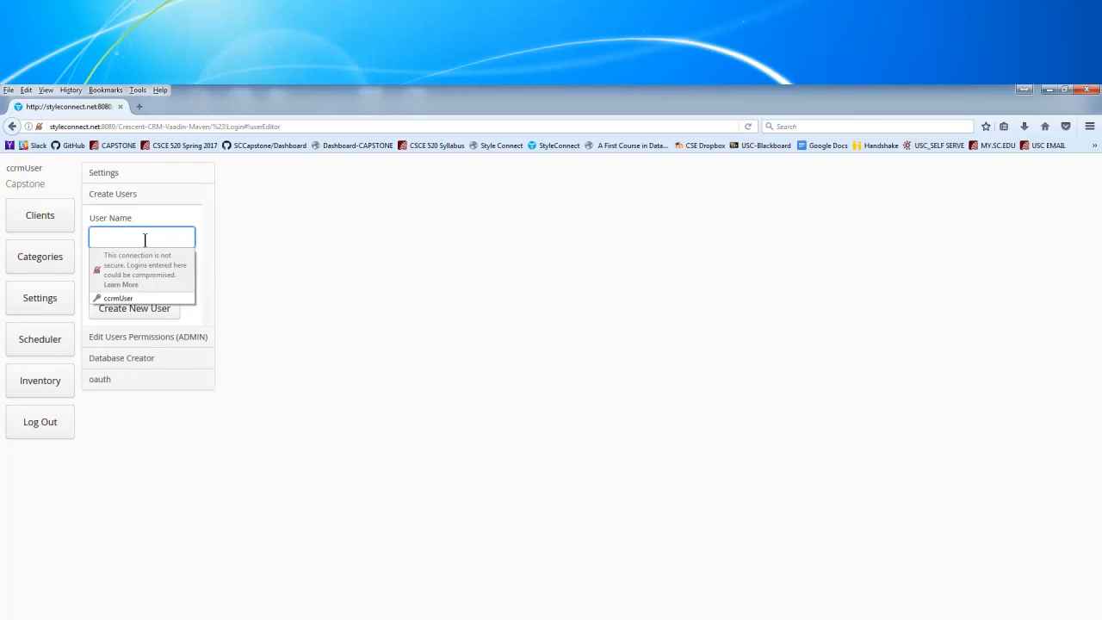
click(144, 240)
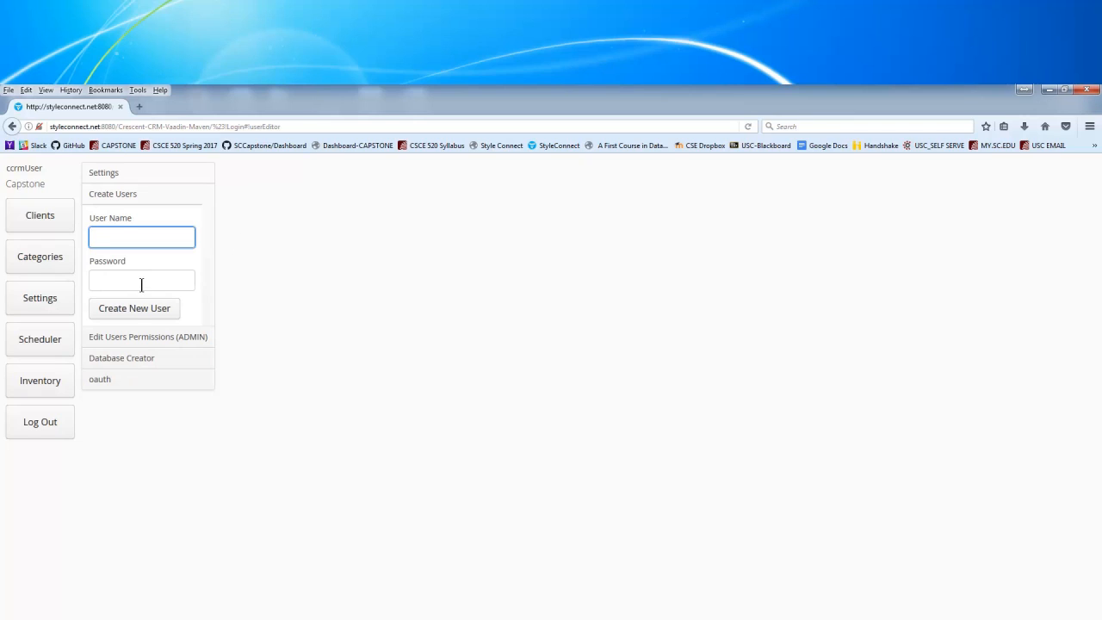
Open the user permissions, select the ccrmUser account and open its Admin setting for editing.
click(129, 337)
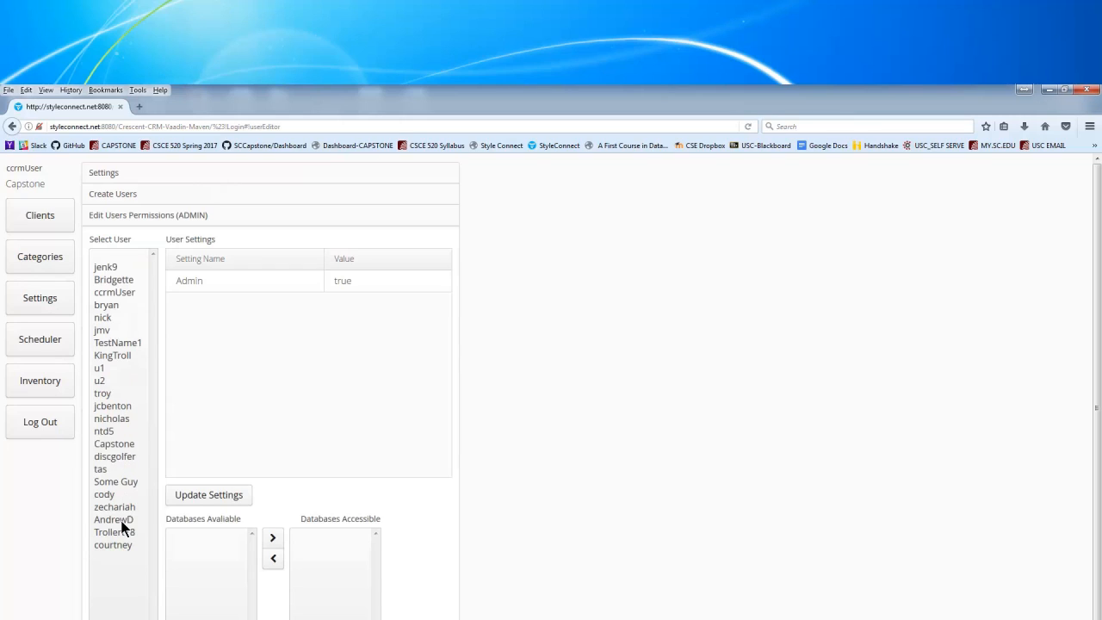
click(117, 294)
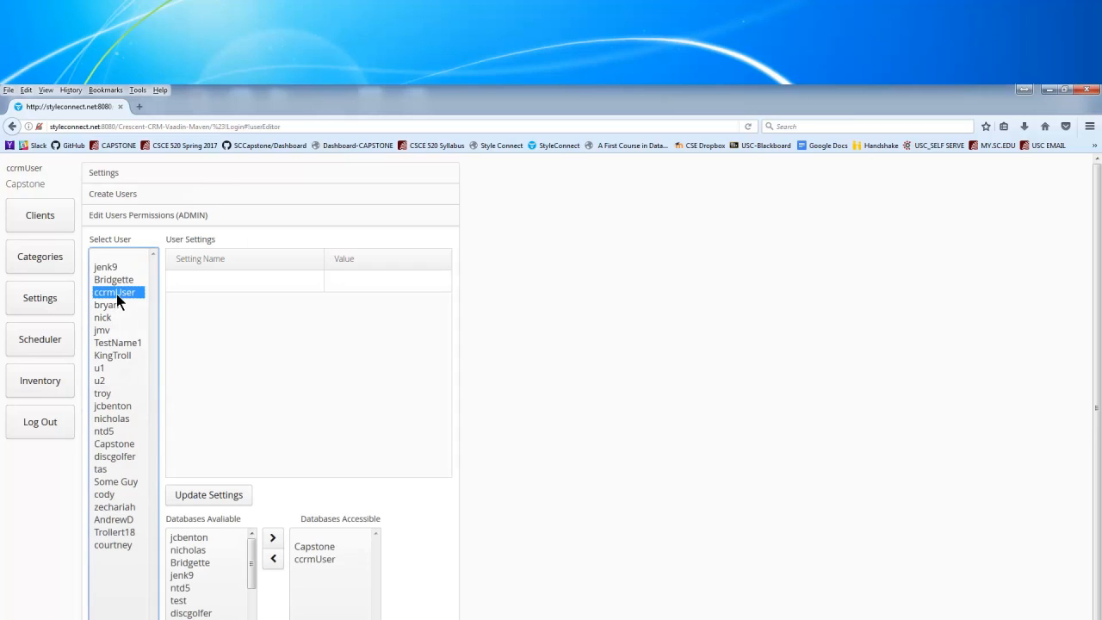
double_click(336, 289)
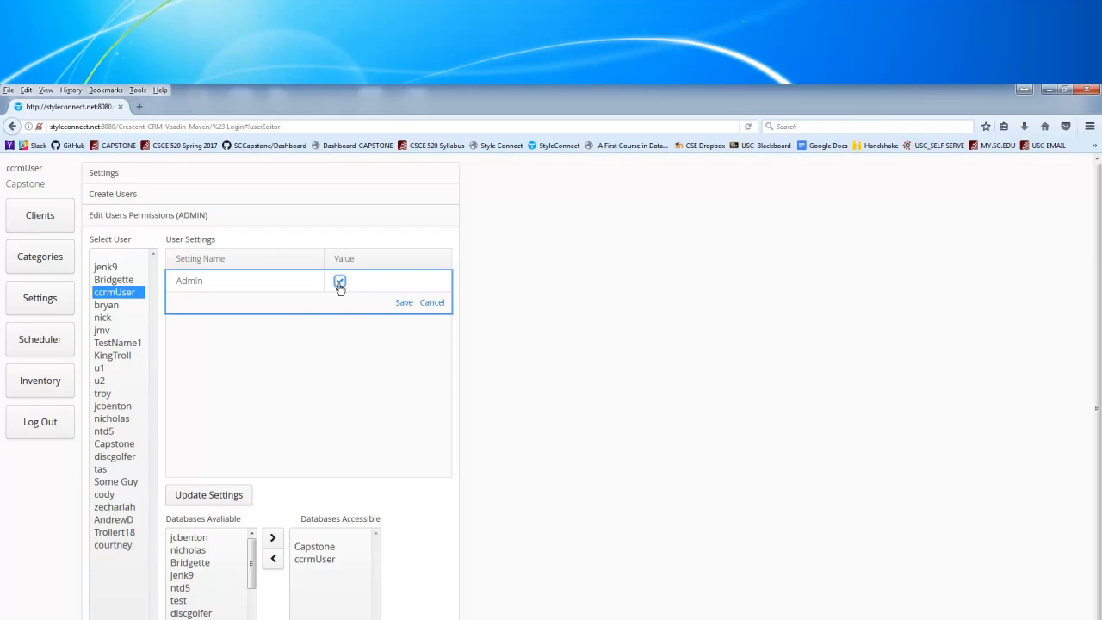
Try granting ccrmUser access to the first available database, and remove that access again.
click(196, 537)
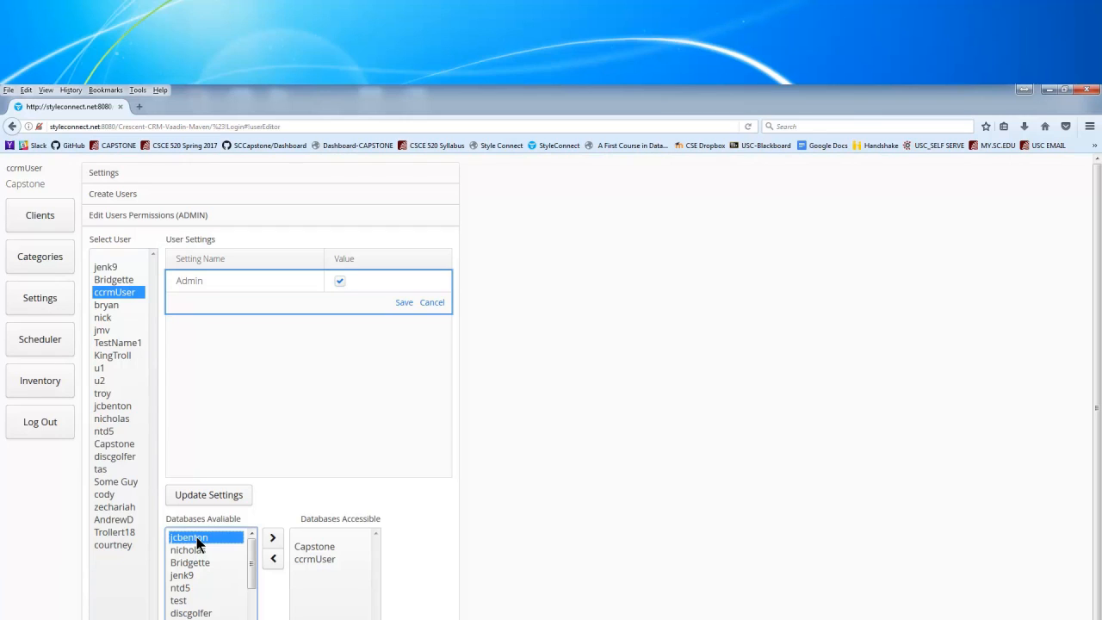
click(272, 538)
click(308, 543)
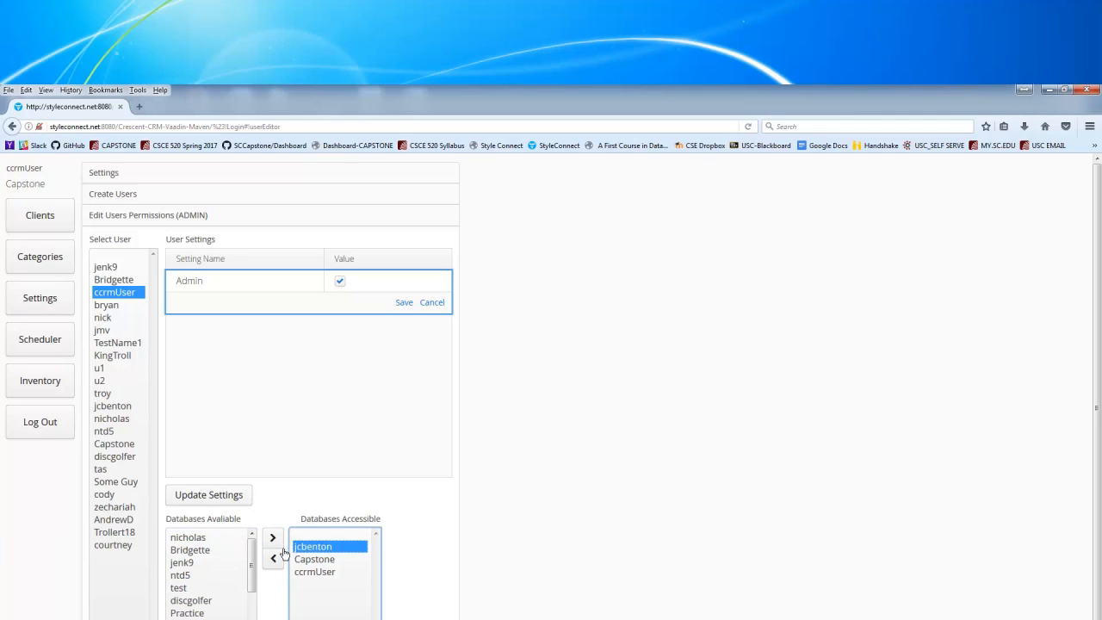
click(283, 554)
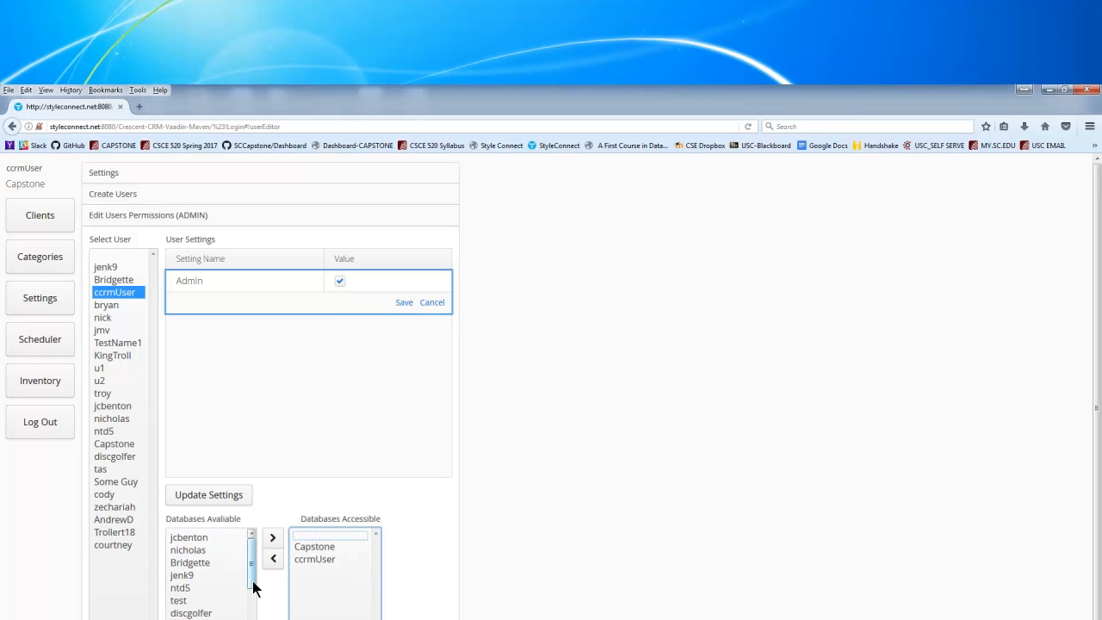
click(250, 572)
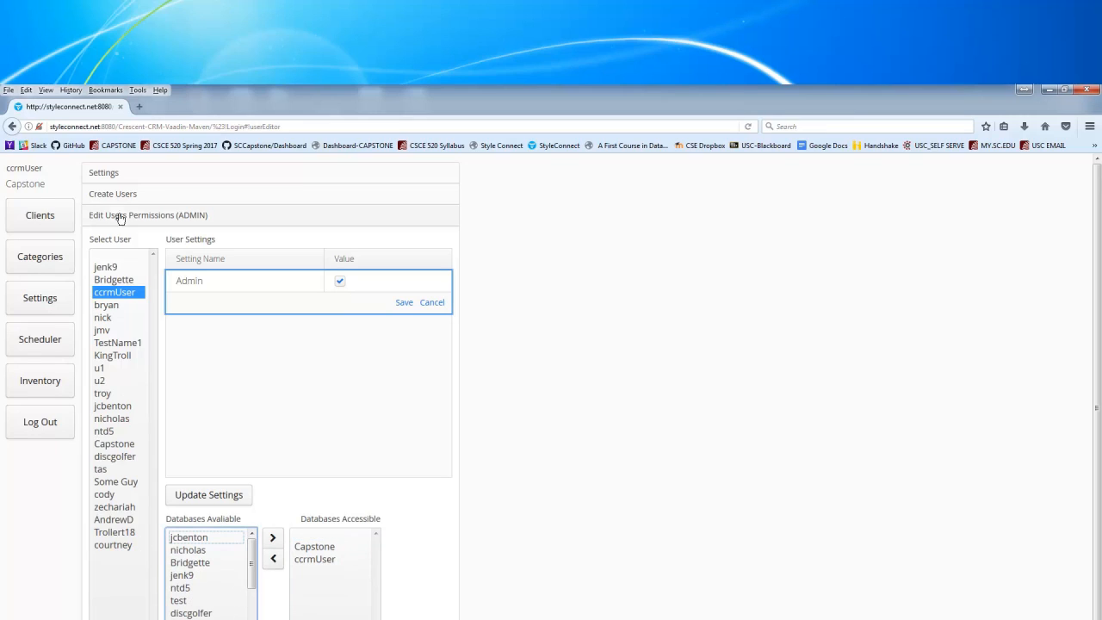
Look over the Database Creator form for adding a database, and return to the general user settings.
click(520, 438)
scroll(520, 438, down, 1)
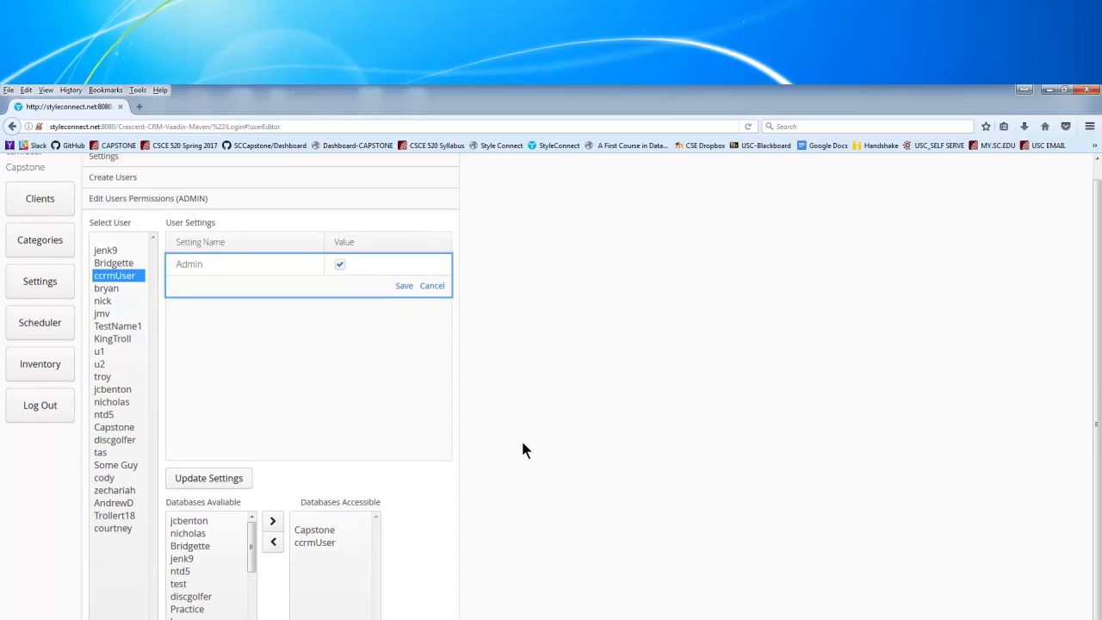
click(177, 569)
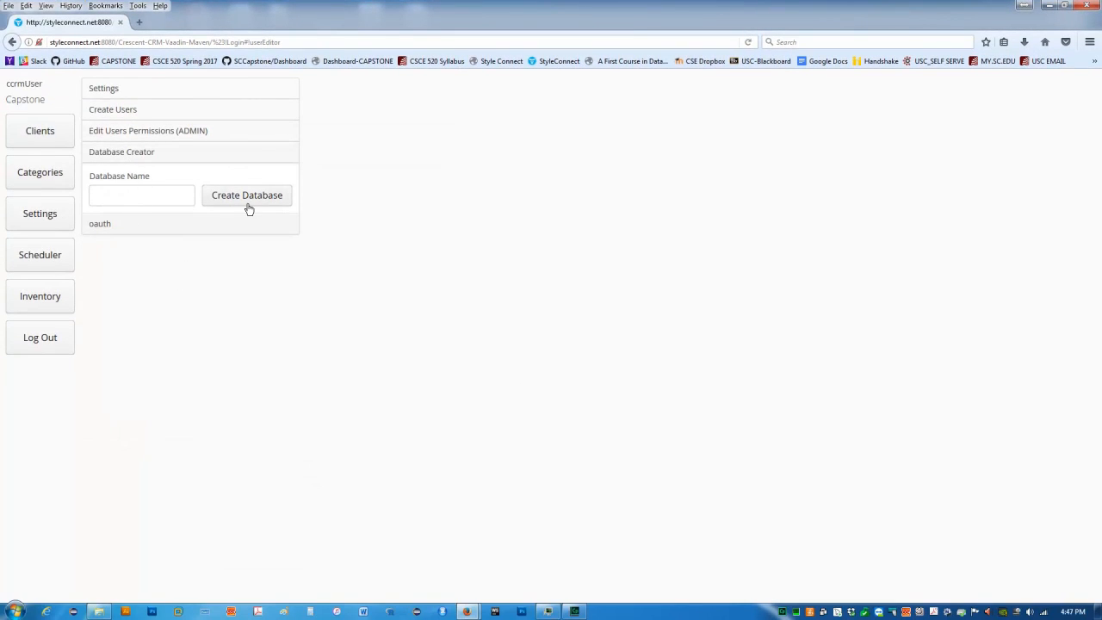
click(137, 90)
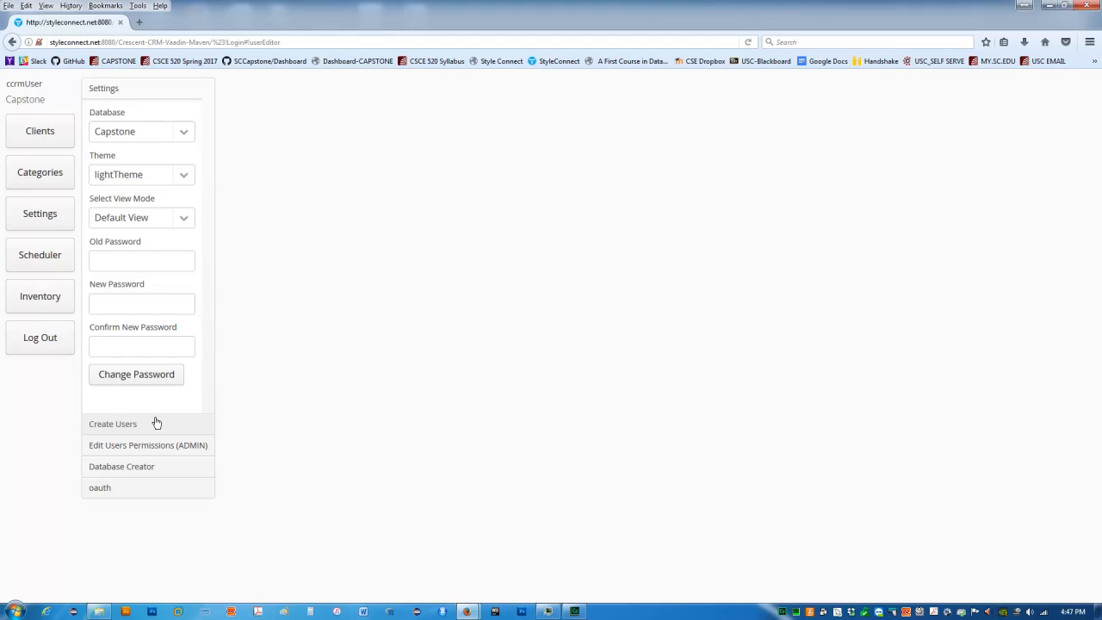
Start a new scheduler event named Color & Style and assign it to the first named client in the list.
click(54, 261)
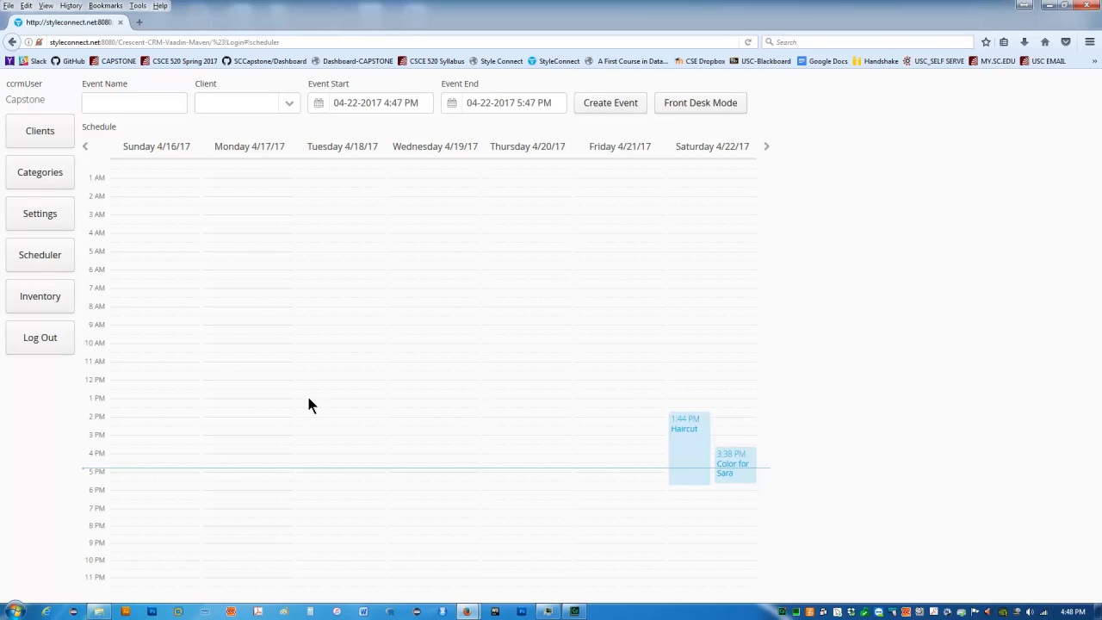
click(145, 102)
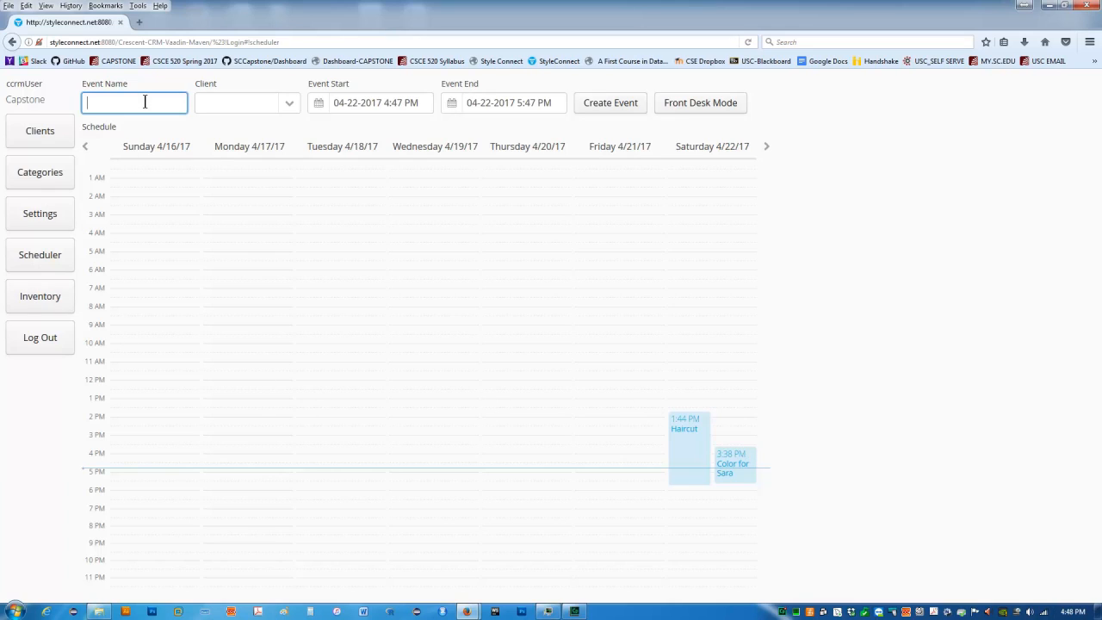
text(Color & Style)
click(291, 103)
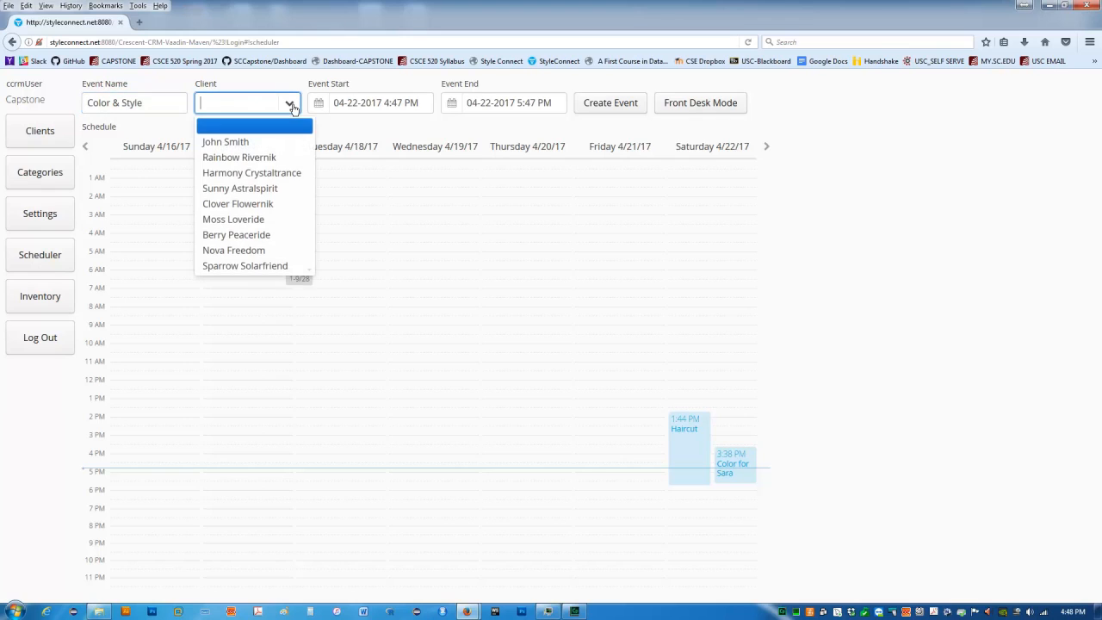
click(279, 143)
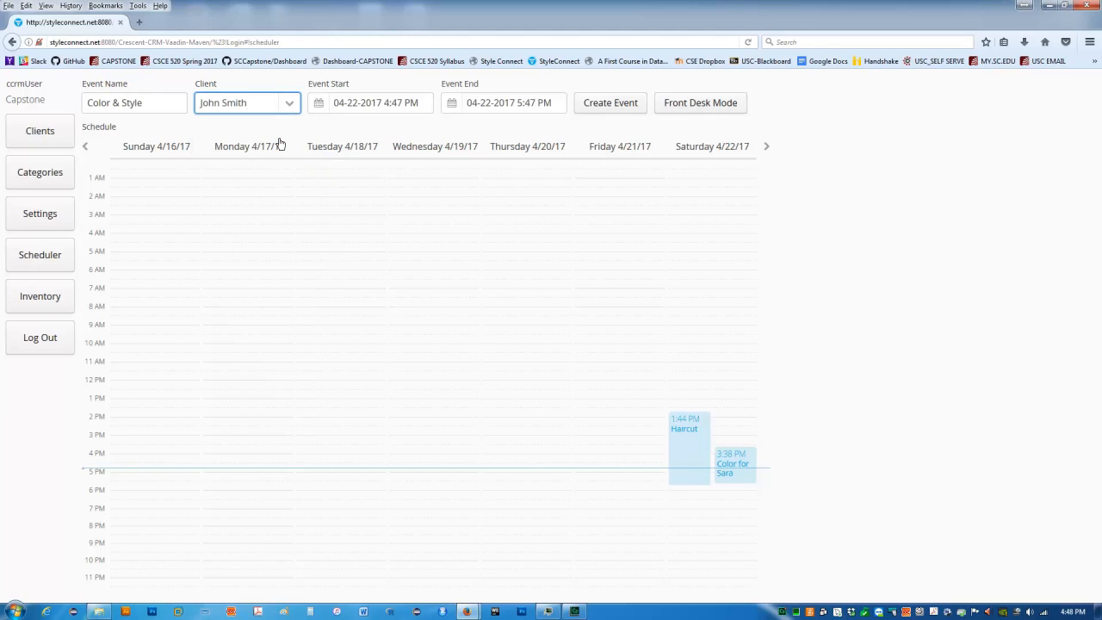
Check the event's start time choices, set its end to 04-22-2017 6:47 PM, and create the event.
click(318, 103)
click(389, 271)
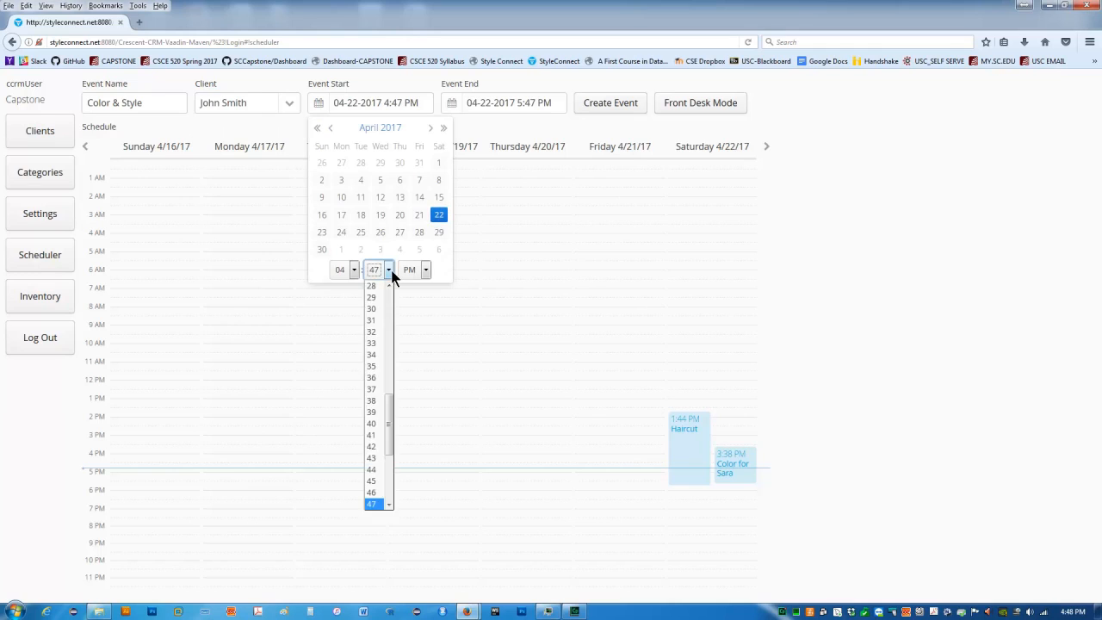
click(390, 271)
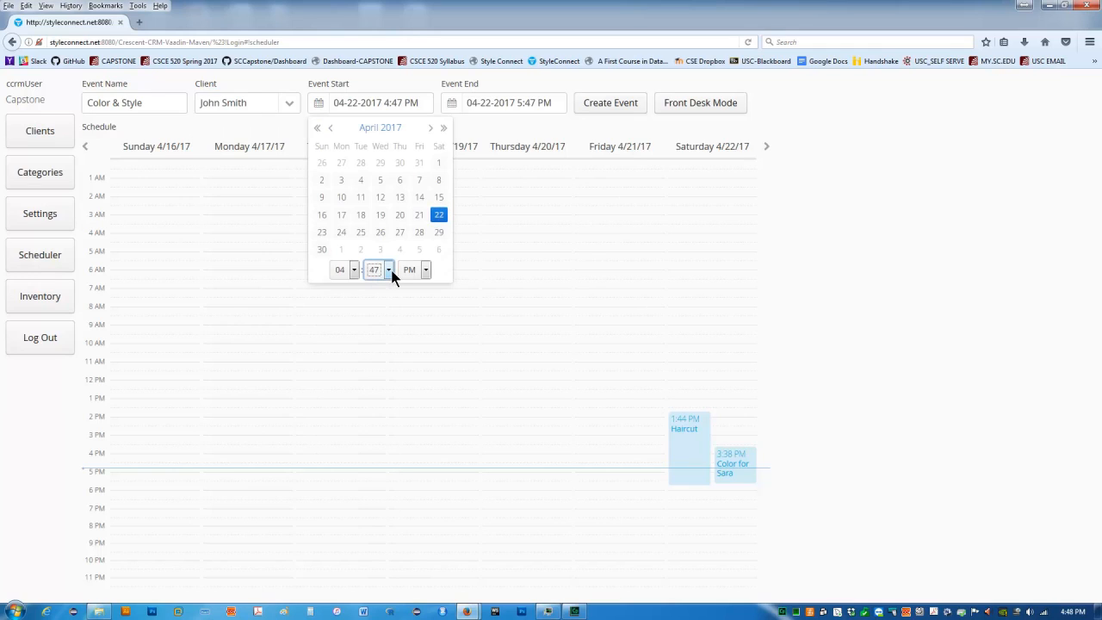
click(451, 102)
click(486, 270)
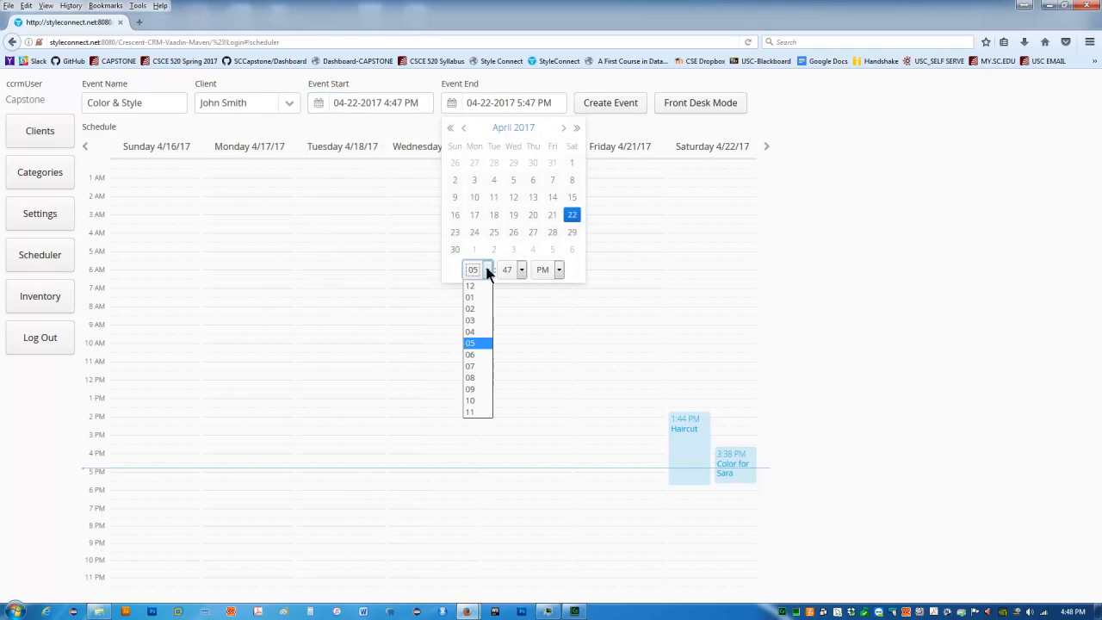
click(480, 357)
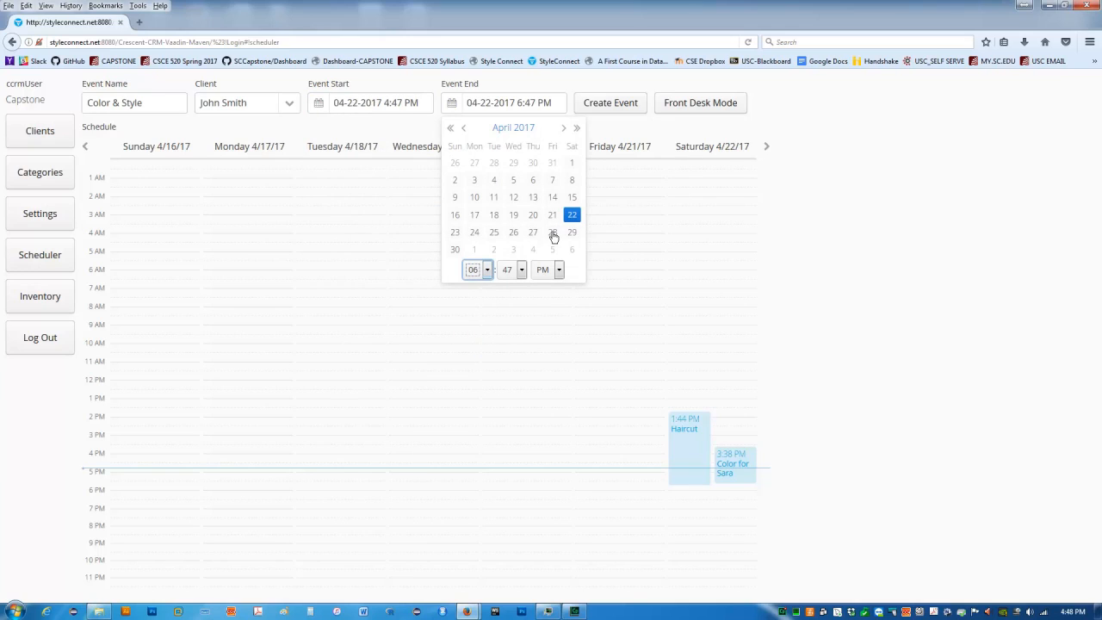
click(600, 110)
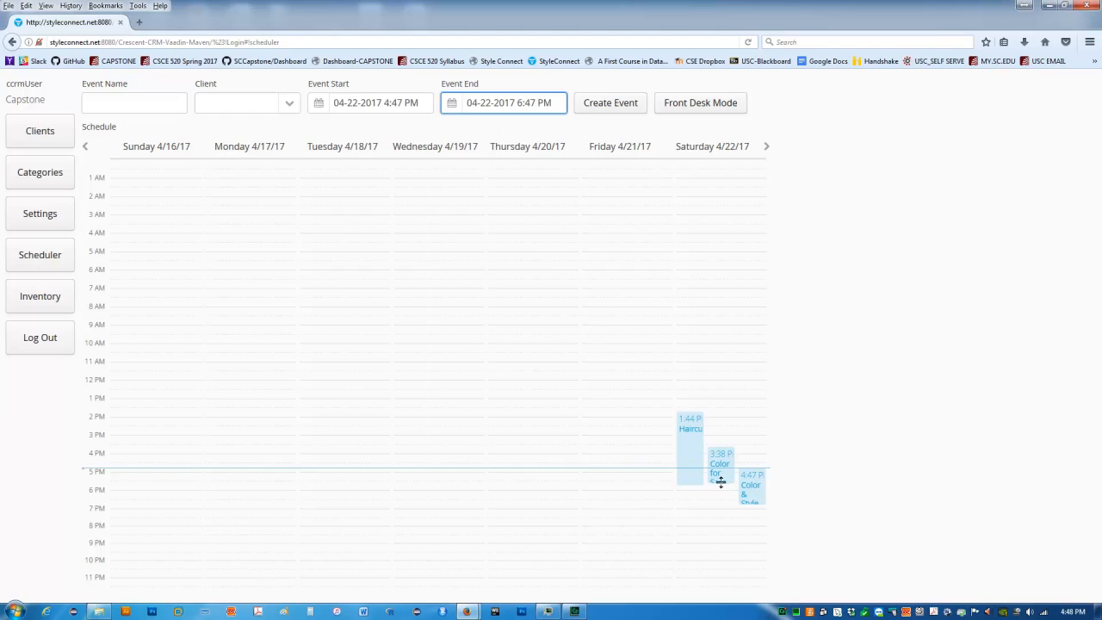
Extend Saturday's 3:38 PM and 4:47 PM events by about an hour each, and move the Haircut event to Friday 4/21/17 at 8:44 AM.
drag(722, 482, 744, 521)
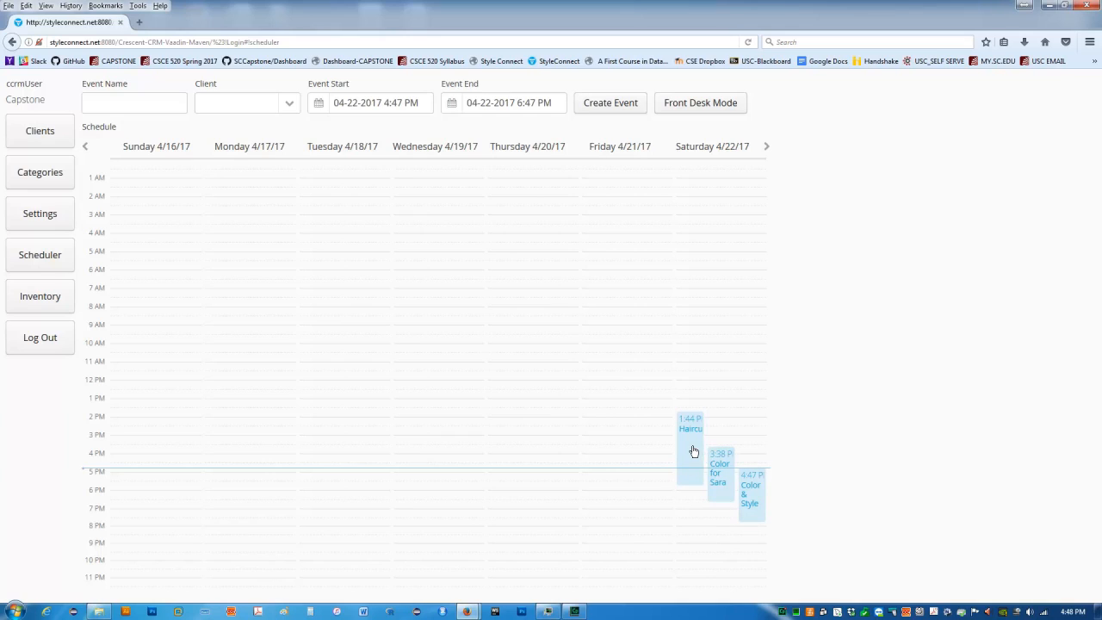
drag(691, 446, 691, 436)
drag(694, 416, 696, 518)
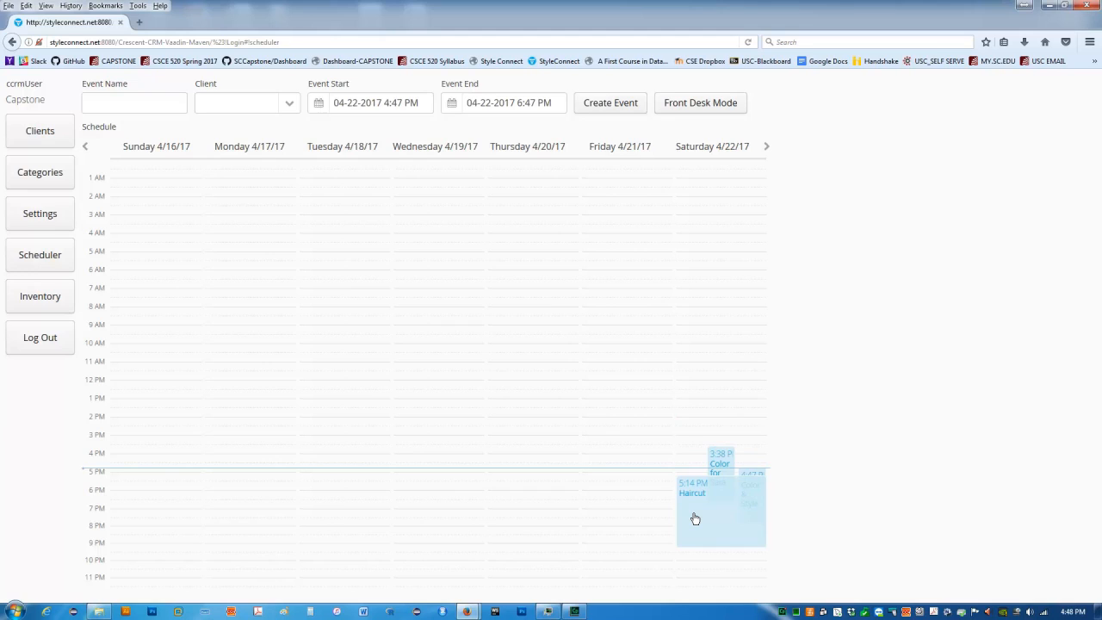
drag(695, 518, 636, 363)
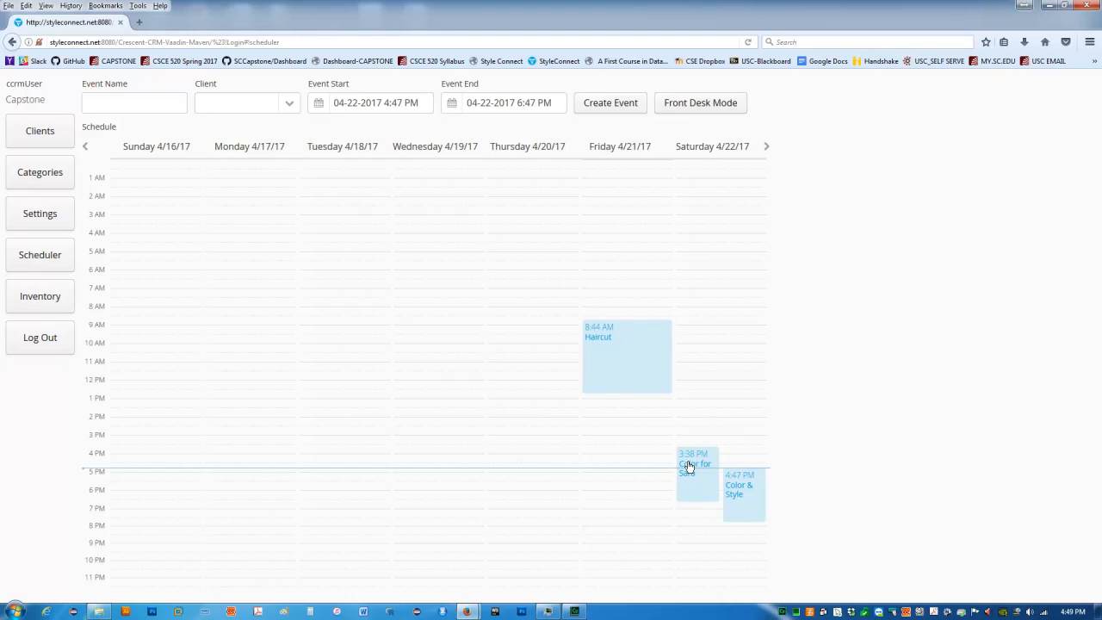
Switch the scheduler to Front Desk Mode and show ccrmUser, the fourth listed stylist and the second listed stylist side by side.
click(695, 103)
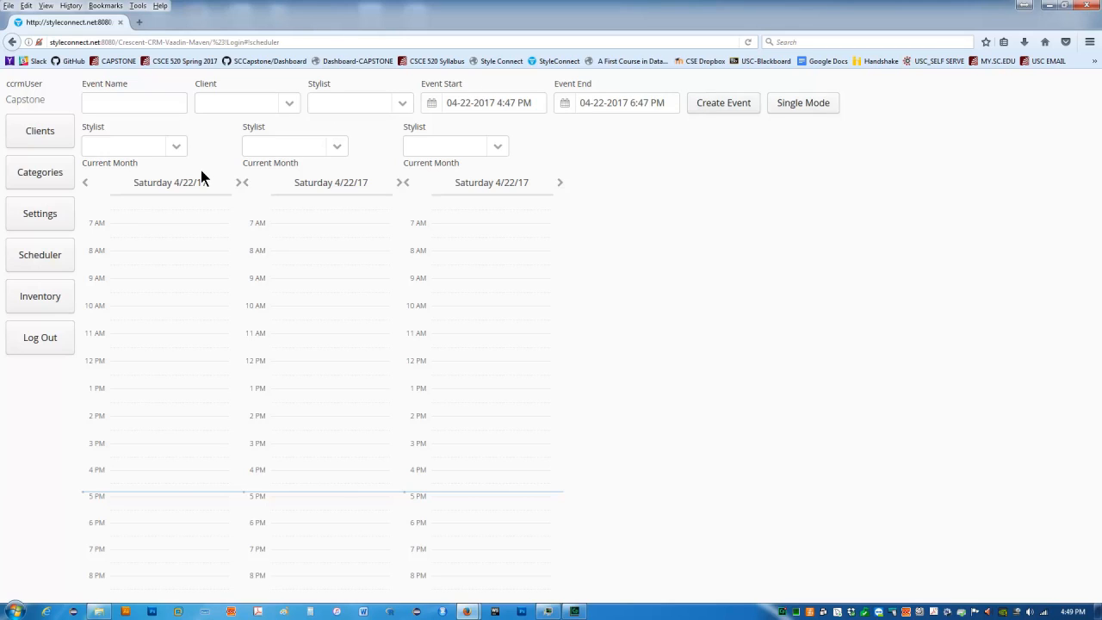
click(175, 146)
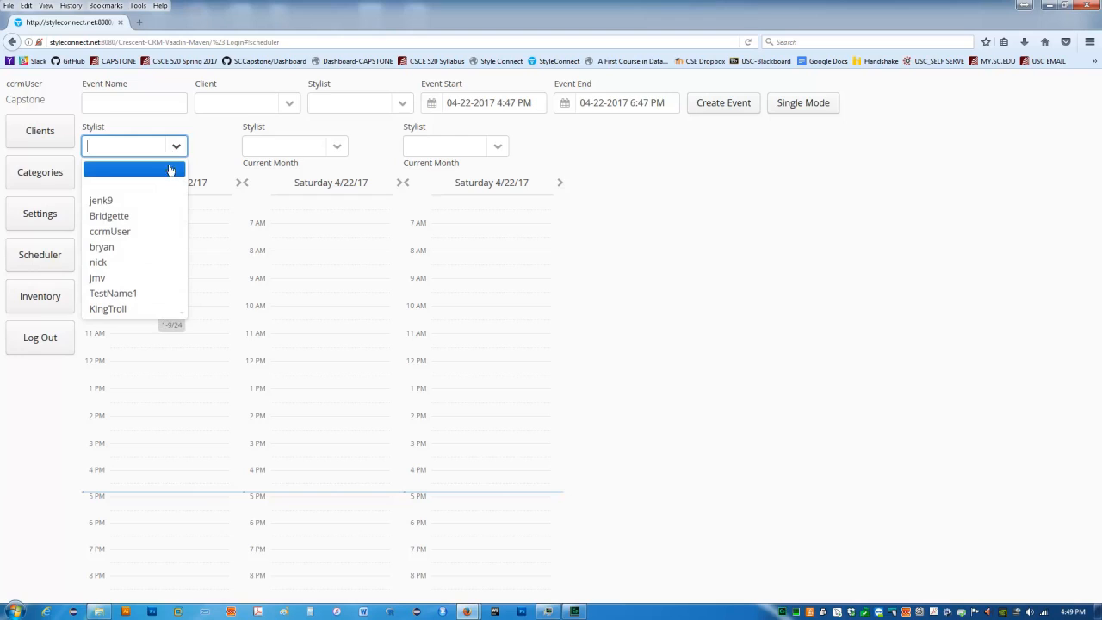
click(146, 233)
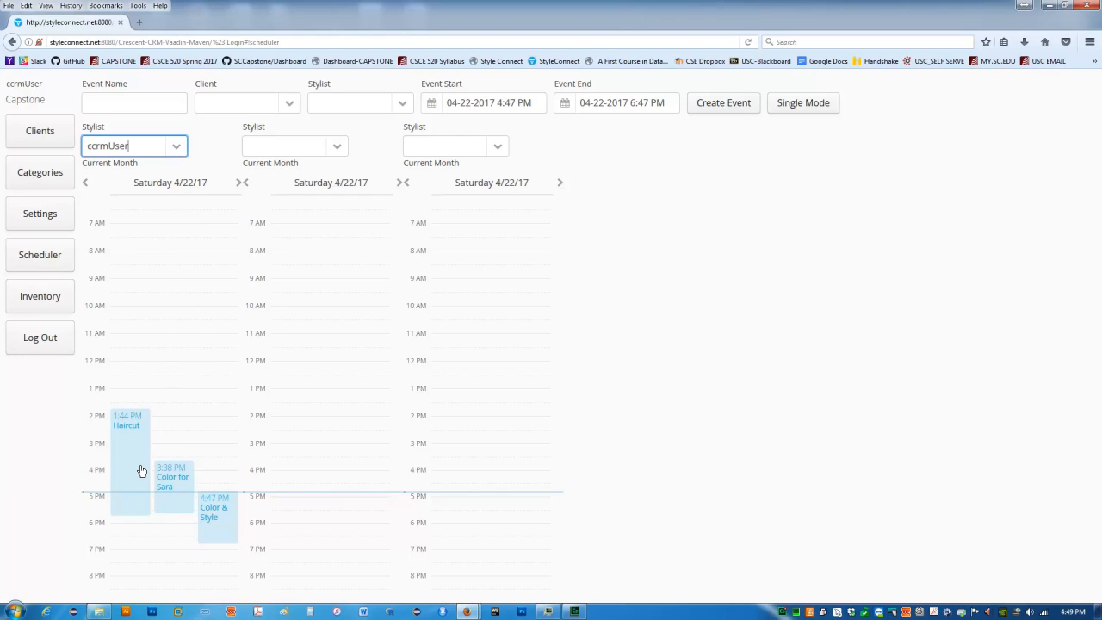
click(338, 147)
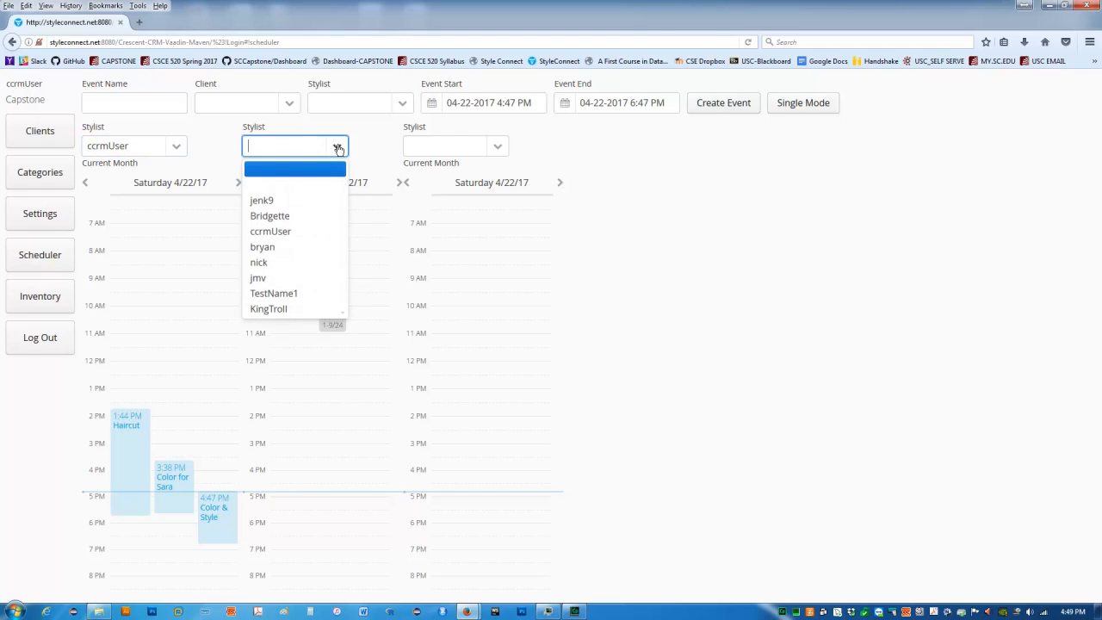
click(320, 248)
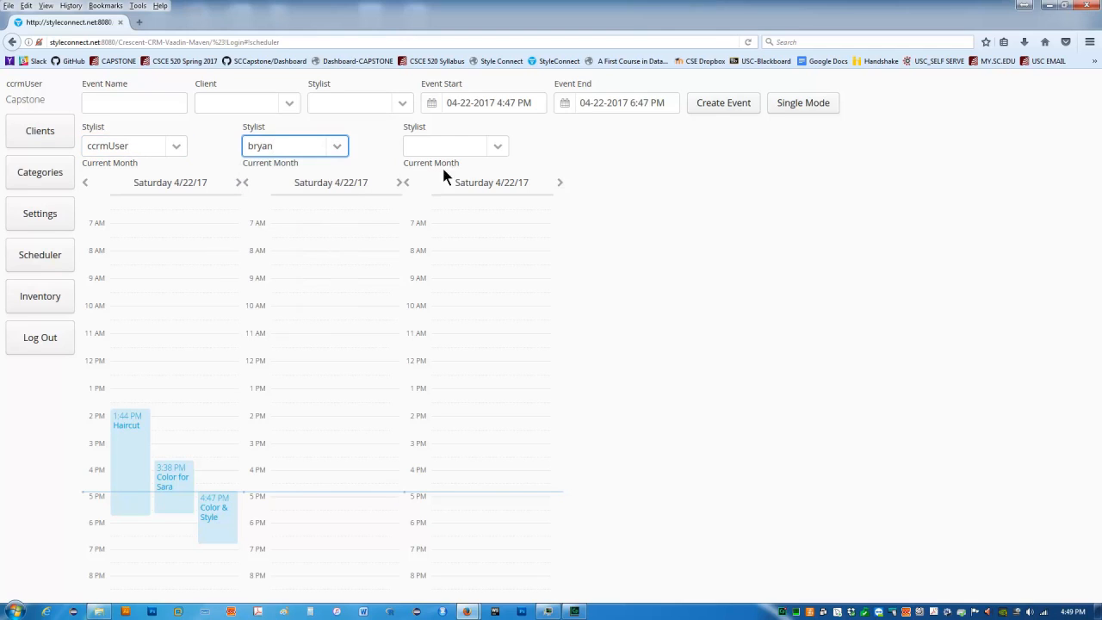
click(495, 147)
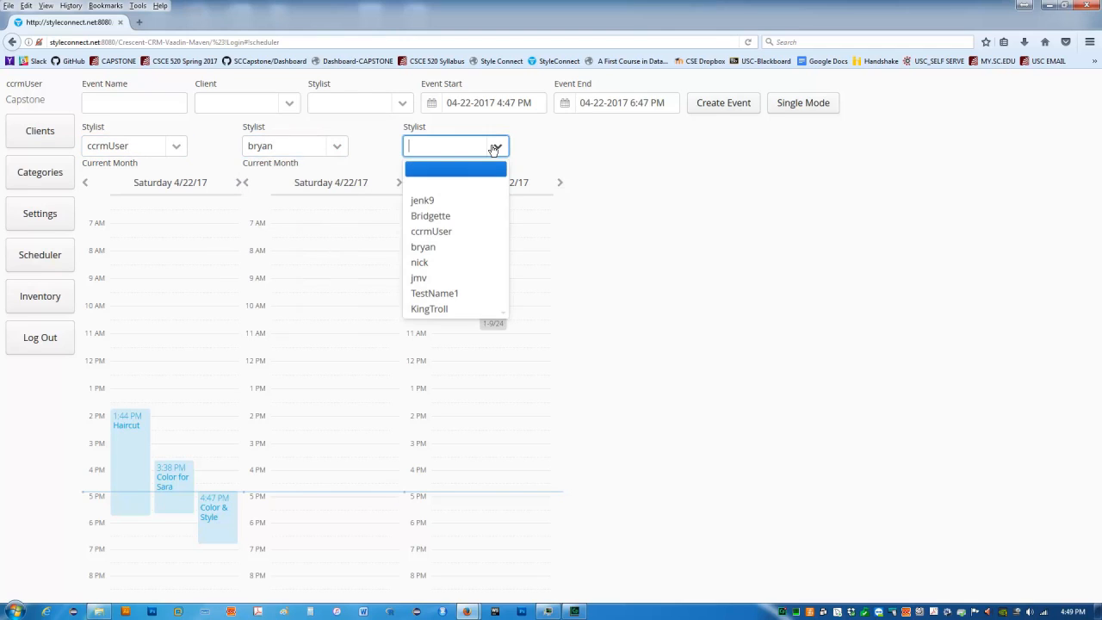
click(476, 218)
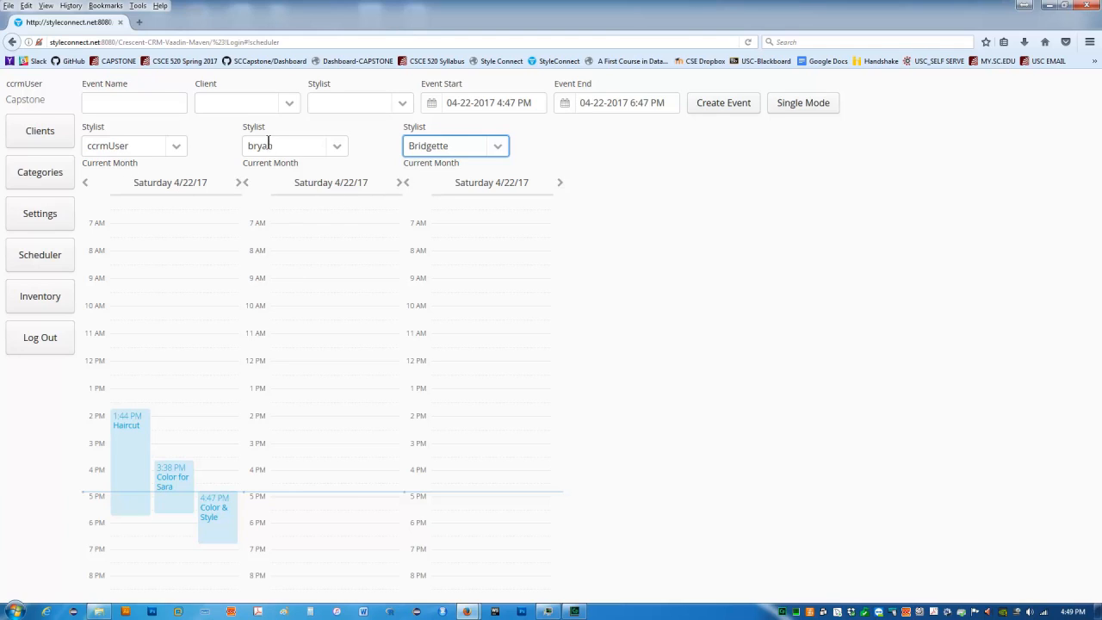
Advance the second stylist's calendar to Sunday 4/23/17 and page the third stylist's calendar forward as well.
click(399, 184)
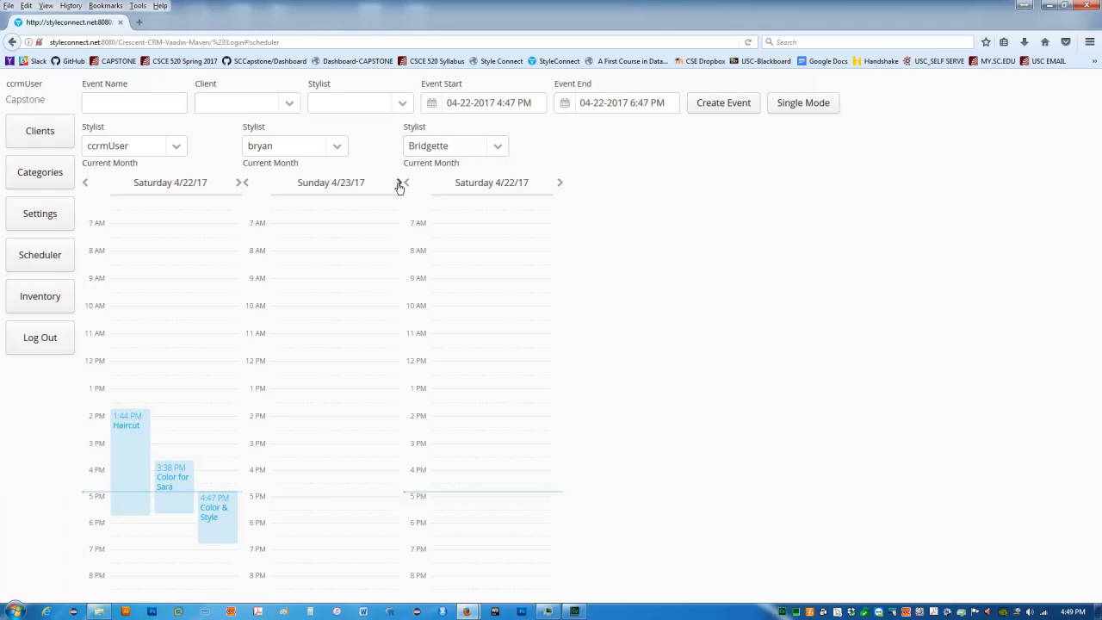
click(560, 183)
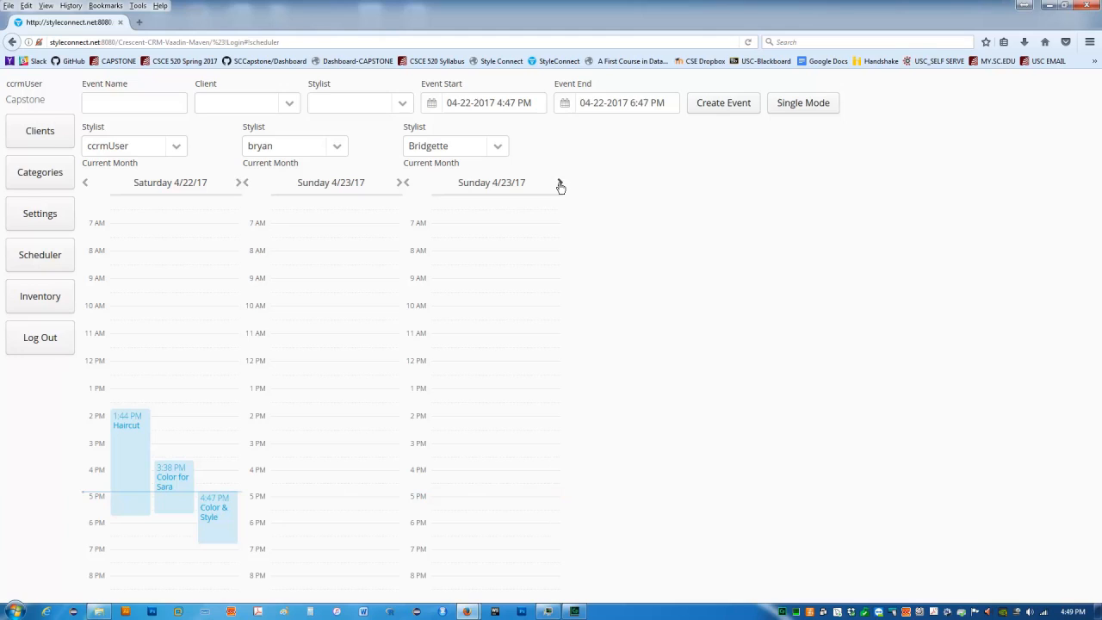
click(560, 183)
Create a new inventory category named towels.
click(37, 307)
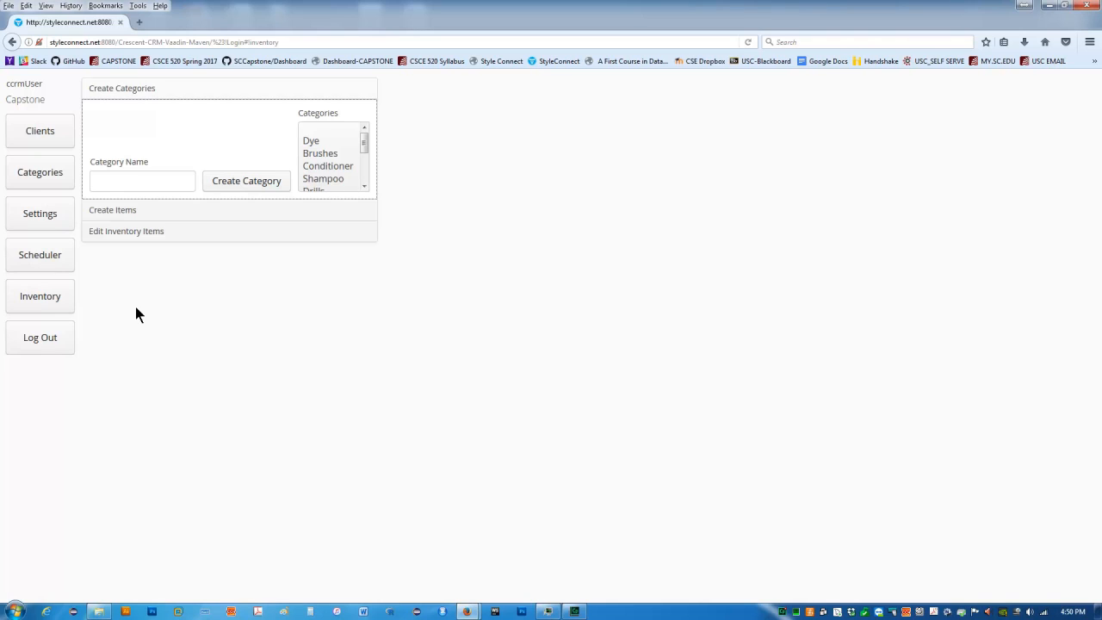
click(130, 180)
text(towels)
click(224, 178)
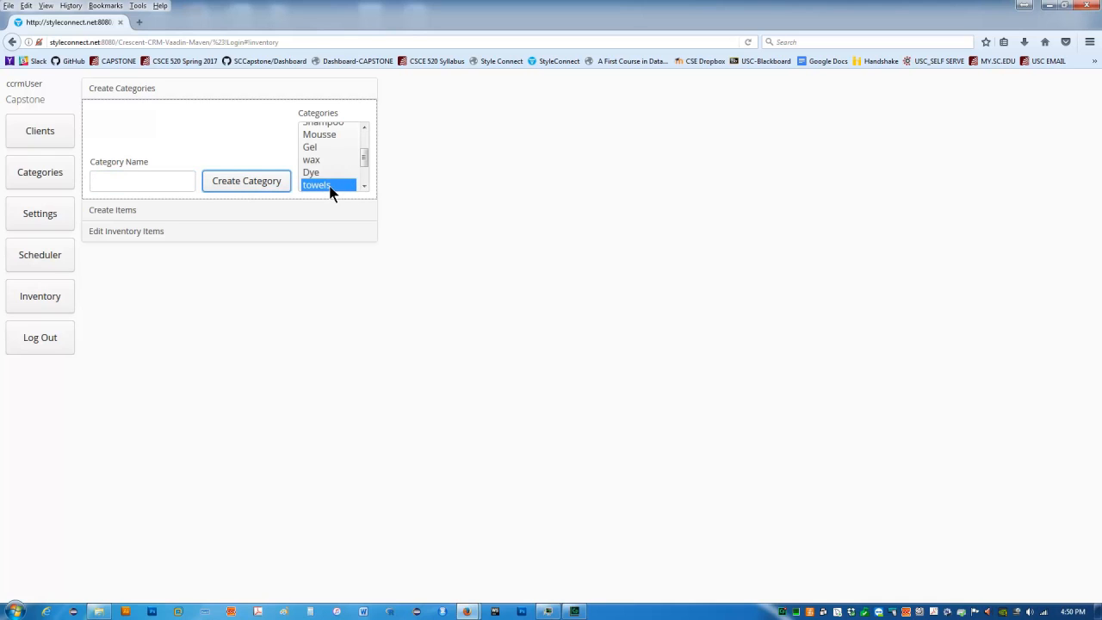
Look over the item name field and the category choices for creating inventory items.
click(152, 211)
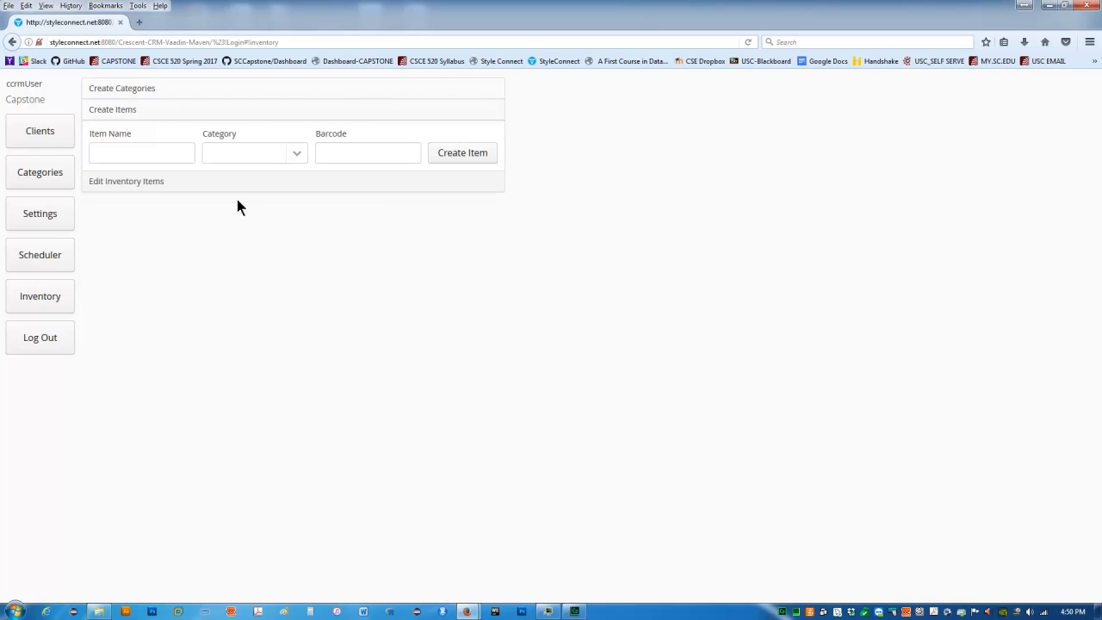
click(147, 151)
click(295, 153)
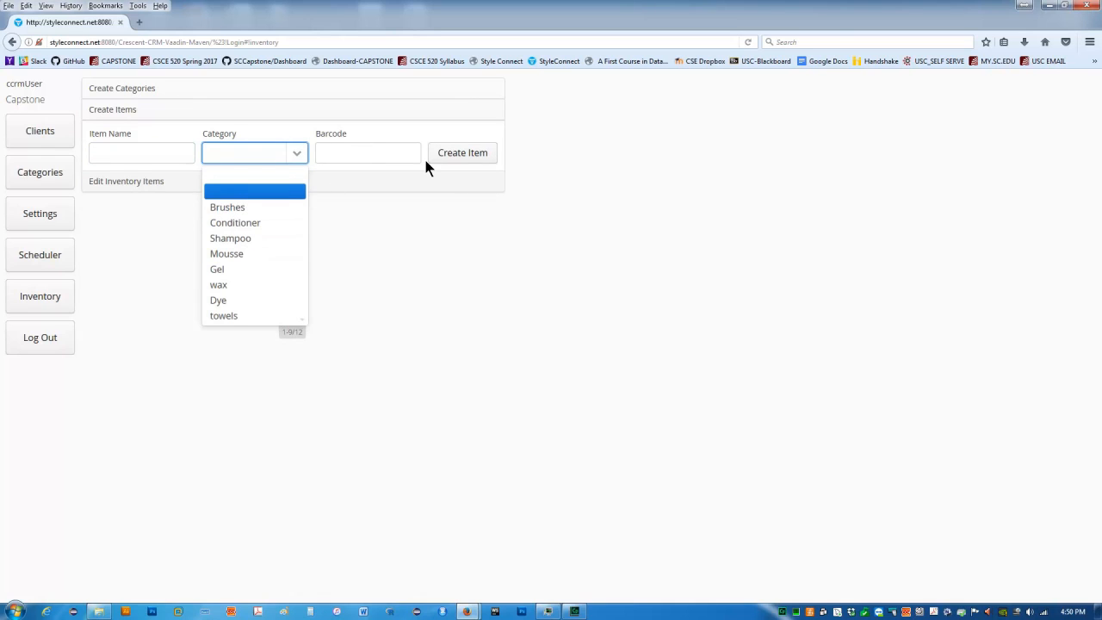
In the inventory item editing grid, set the stock of Aussie 16.9 oz Shampoo to 3, save the row and update the inventory.
click(157, 221)
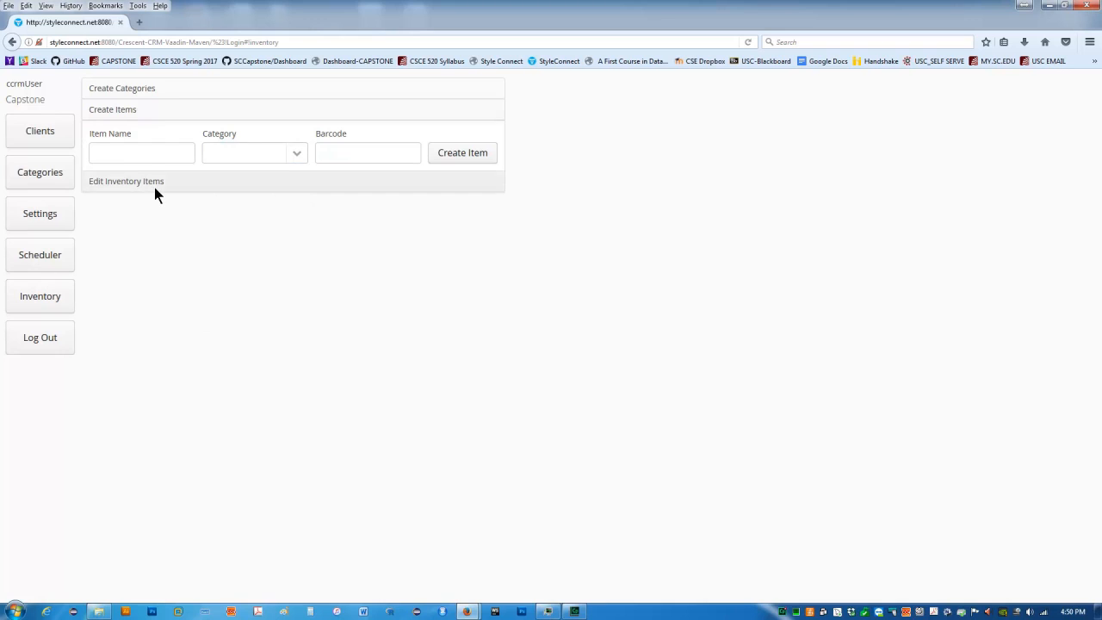
click(155, 188)
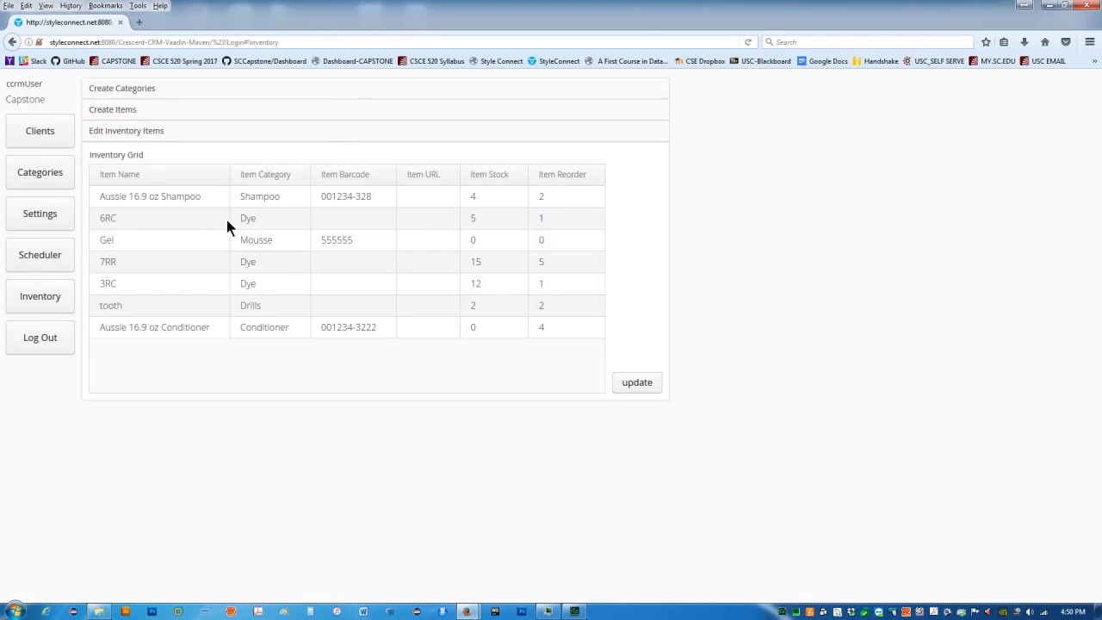
click(506, 203)
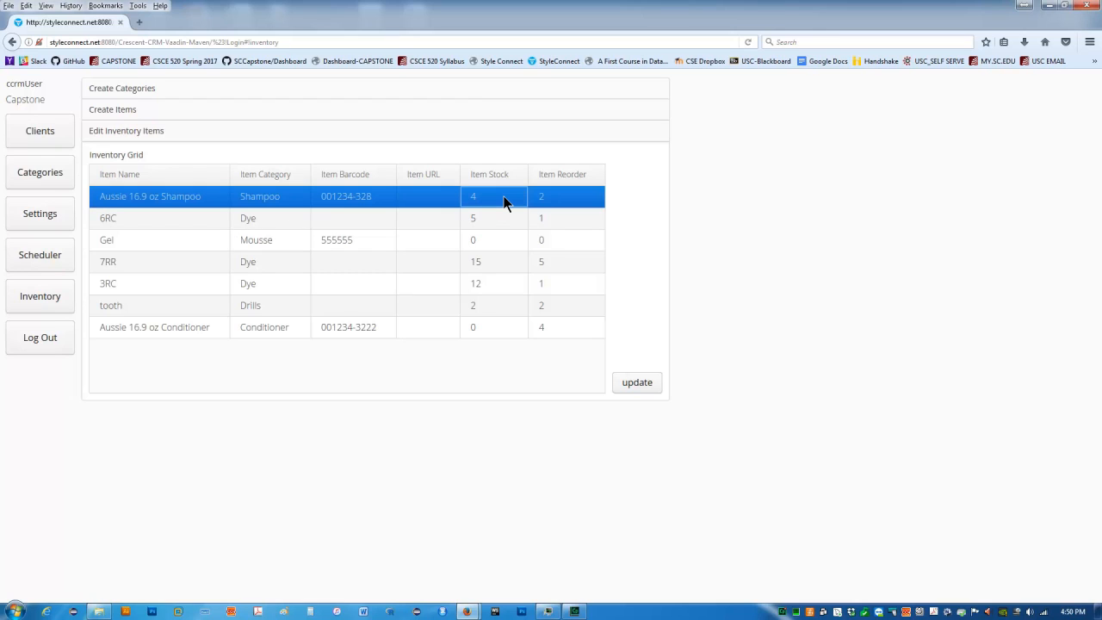
click(504, 200)
click(490, 196)
click(480, 197)
double_click(480, 196)
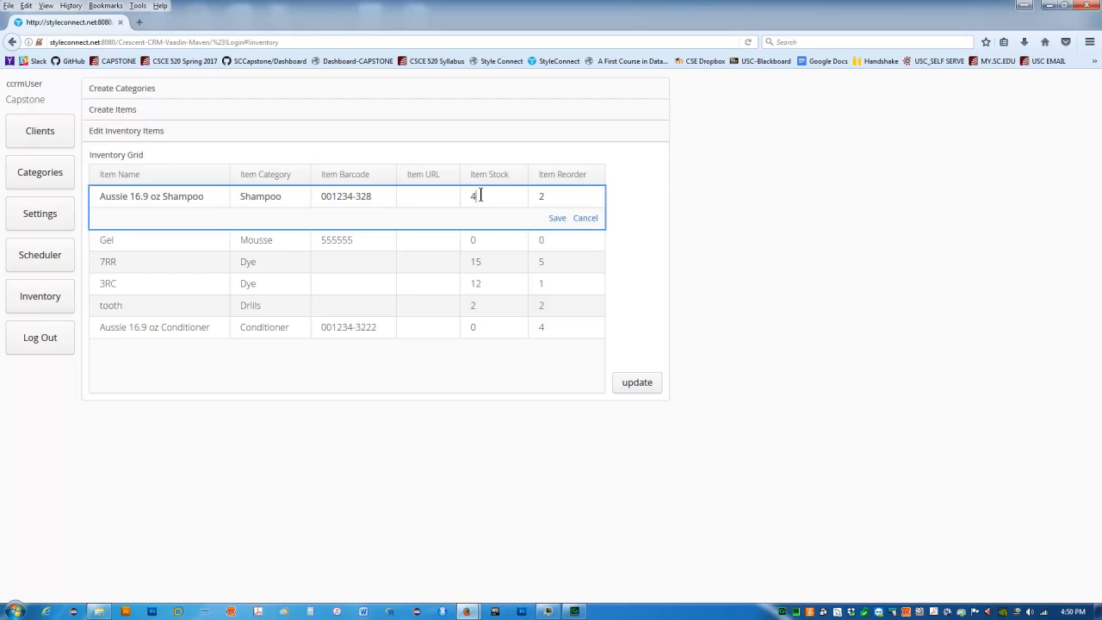
key(BackSpace)
text(3)
click(557, 218)
click(630, 381)
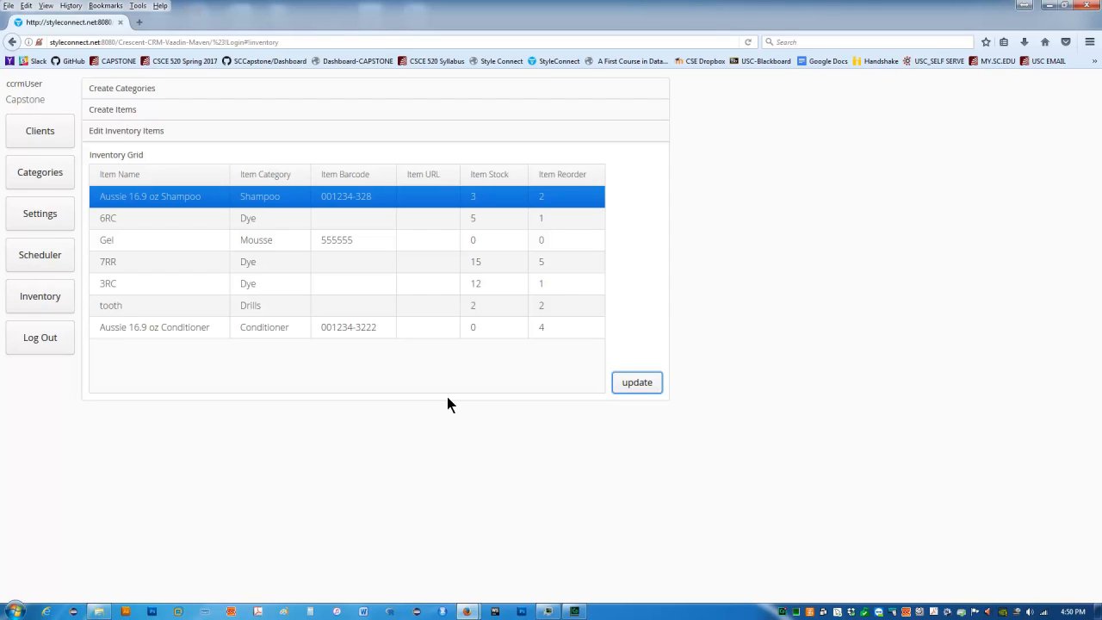
Log out of the CRM, open the Style Connect home page and look over its introduction about connecting with clients.
click(43, 348)
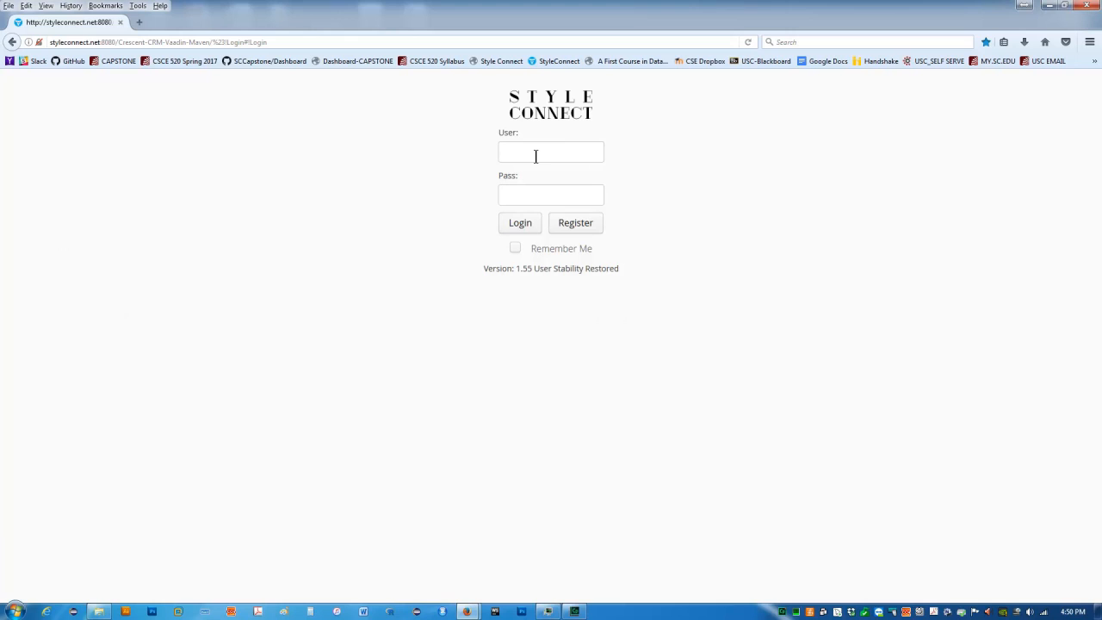
click(491, 64)
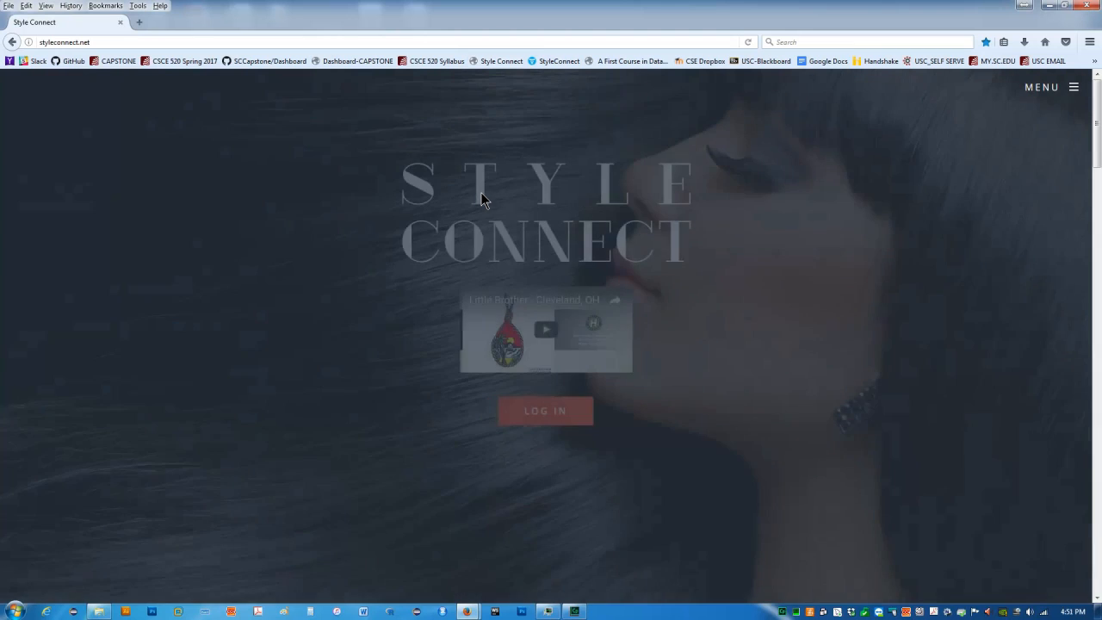
scroll(480, 191, down, 5)
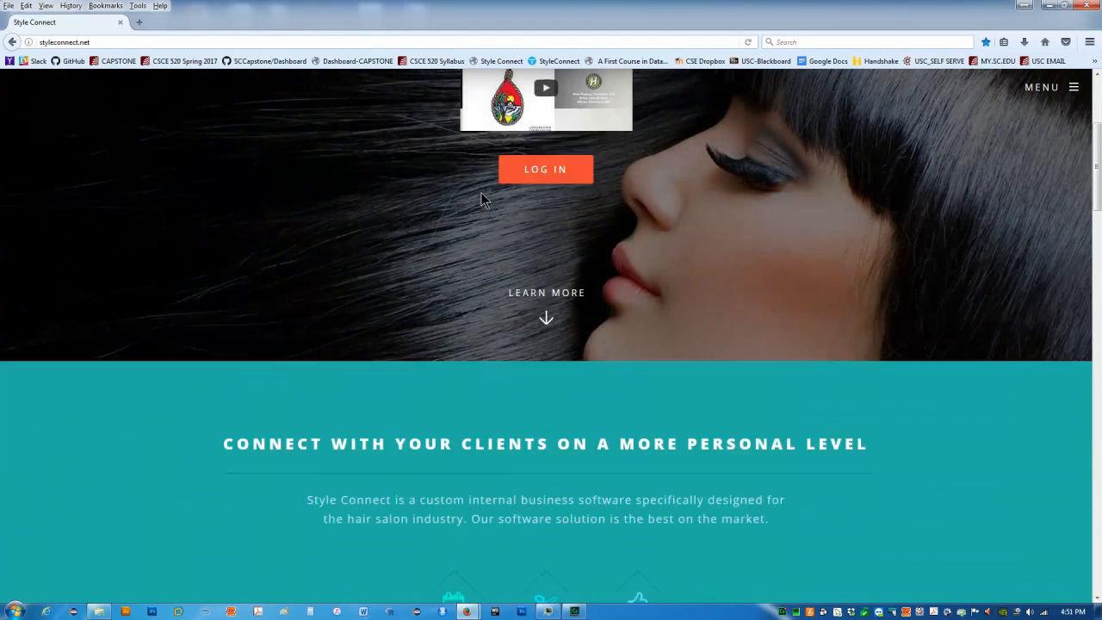
scroll(480, 192, down, 2)
scroll(481, 192, down, 2)
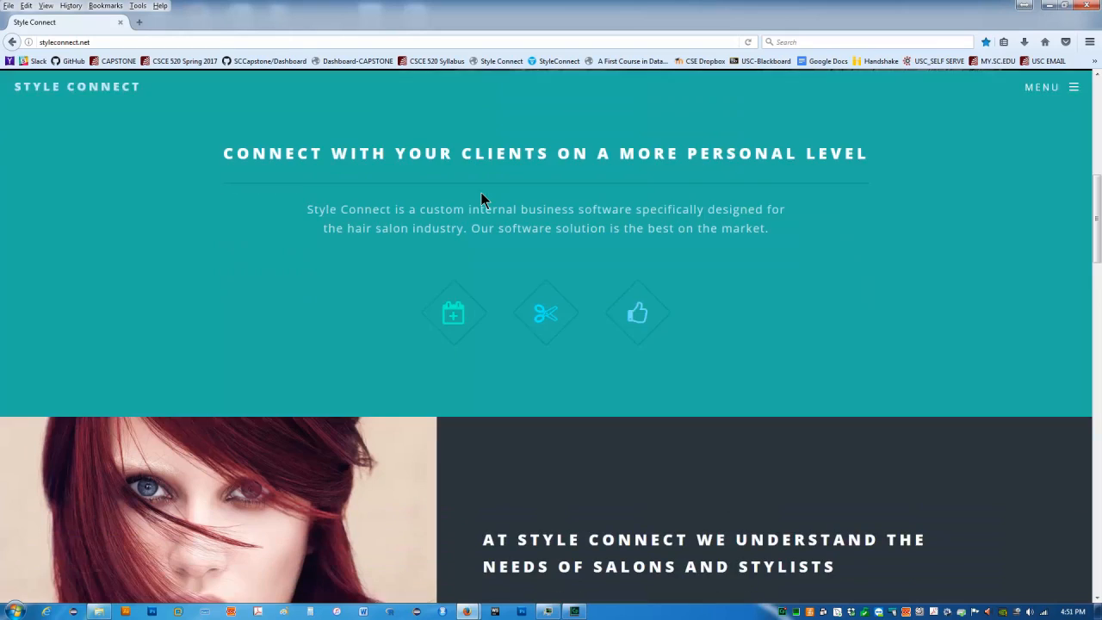